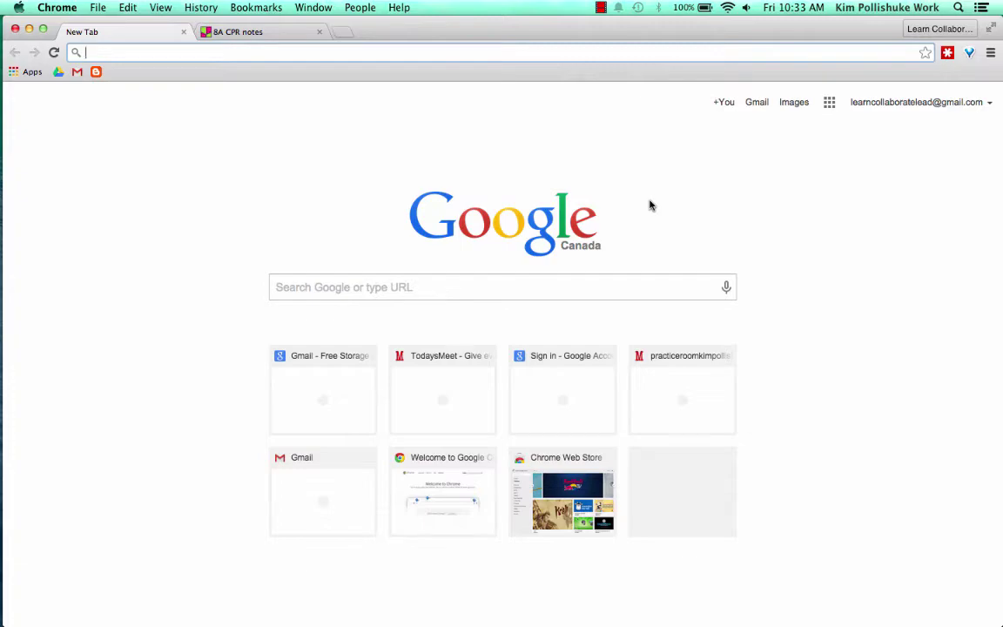
Search Google for 'padlet' from the Chrome address bar.
type("padlet")
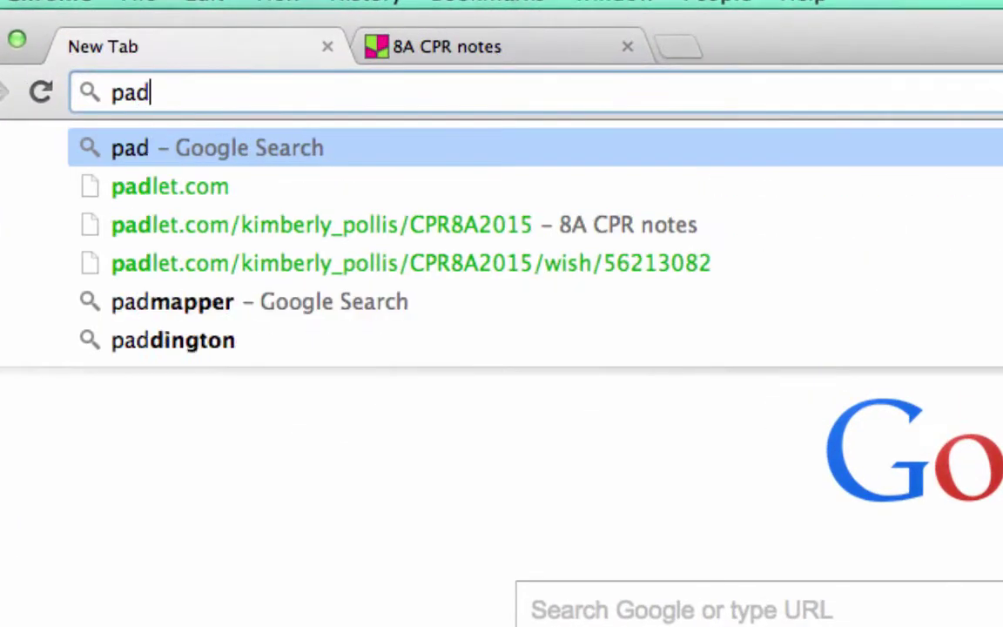
key("Return")
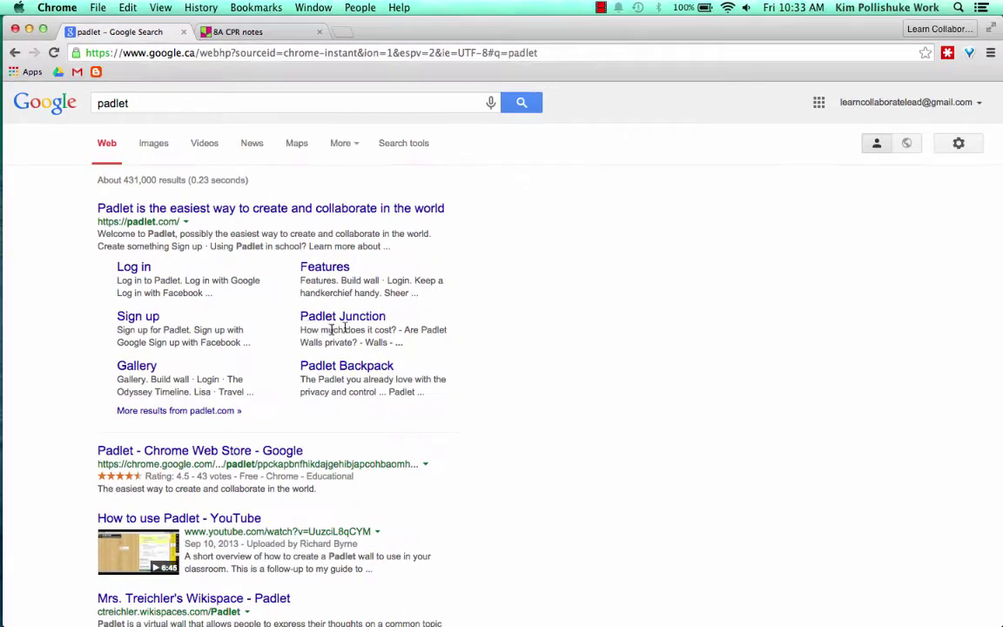
Sign up on padlet.com with the first Google account, grant access, and identify as a teacher.
left_click(284, 209)
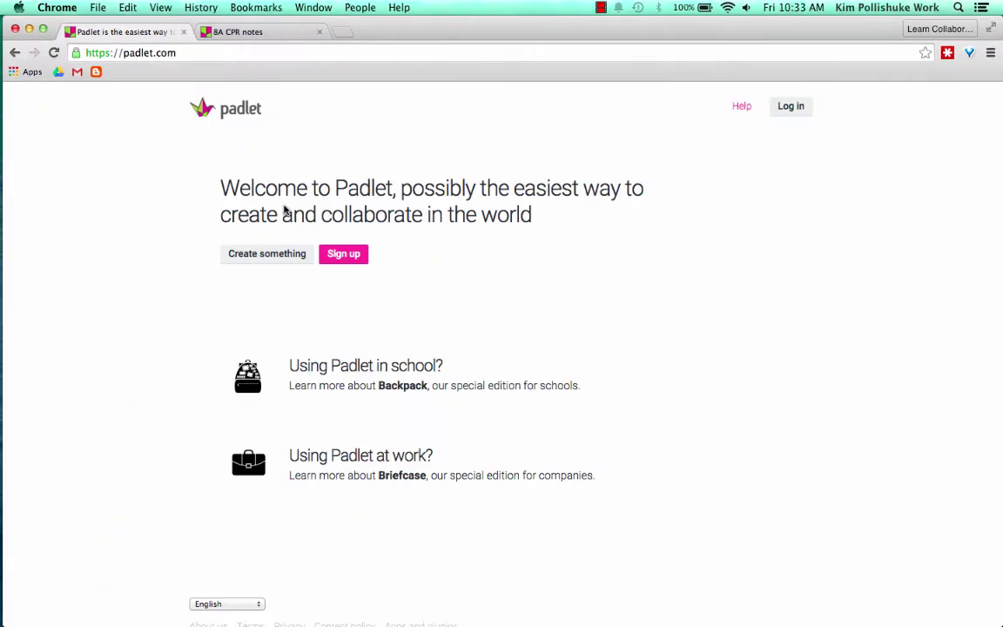
left_click(342, 254)
left_click(501, 273)
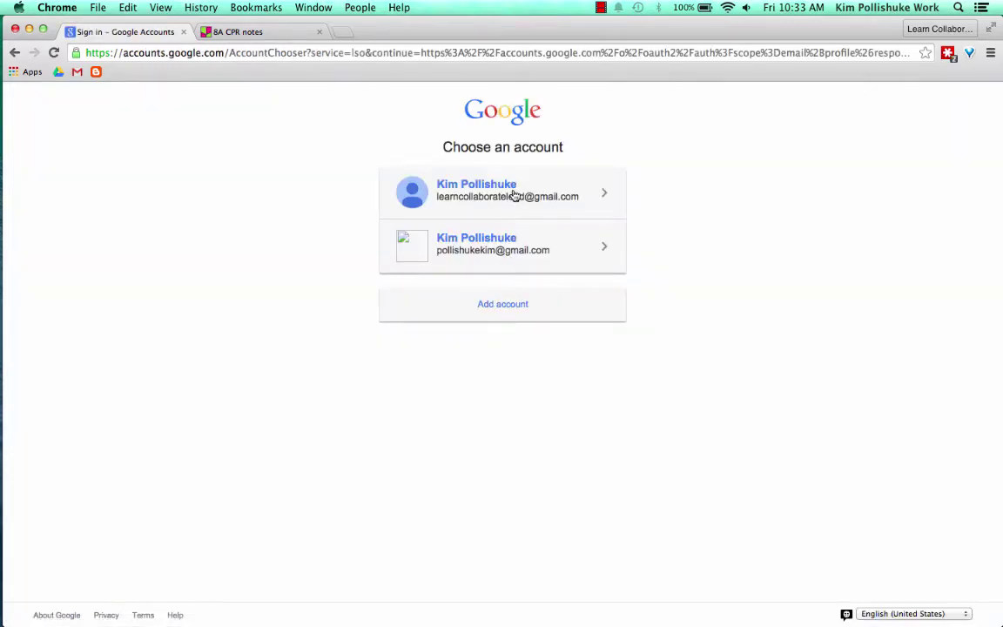
left_click(513, 197)
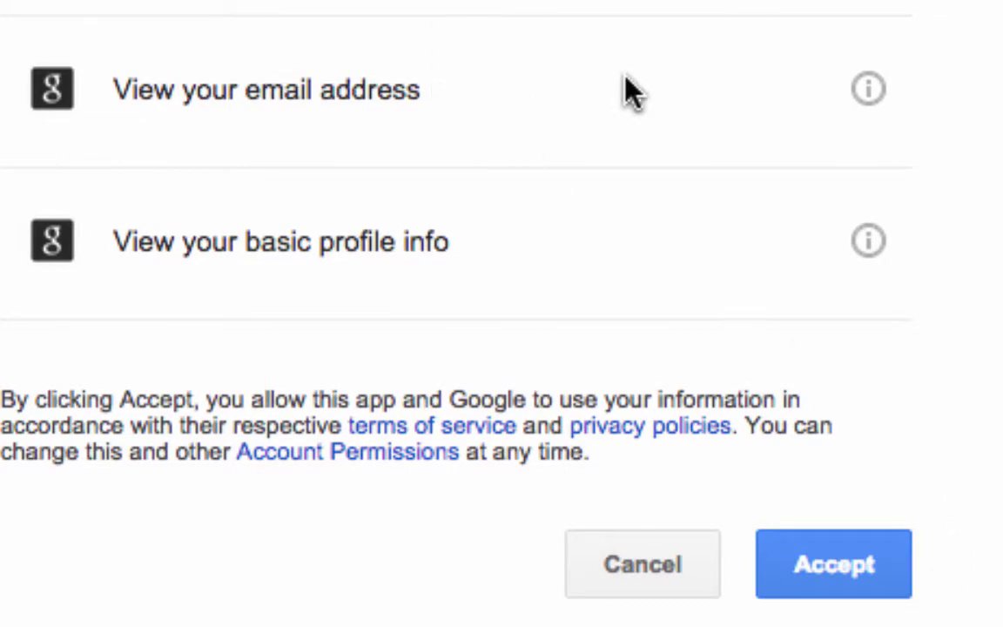
left_click(858, 571)
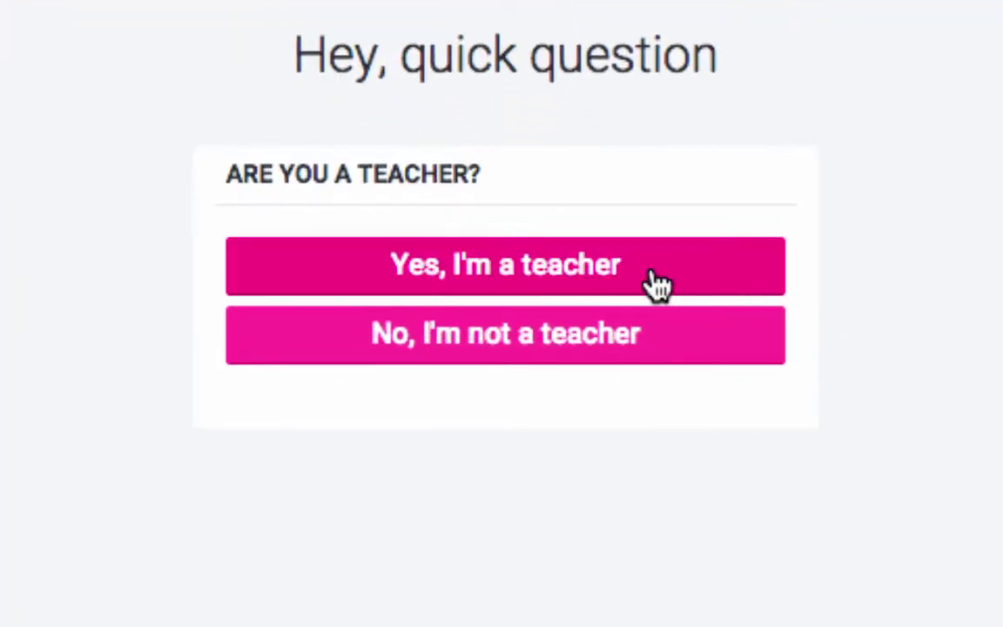
left_click(662, 282)
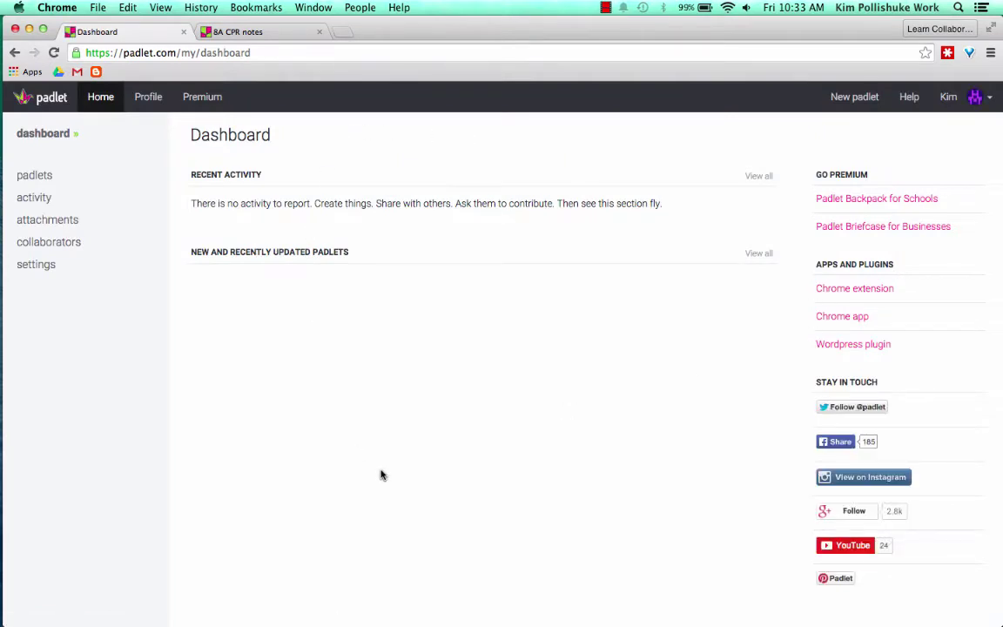
Create a new blank padlet wall from the top bar.
left_click(849, 102)
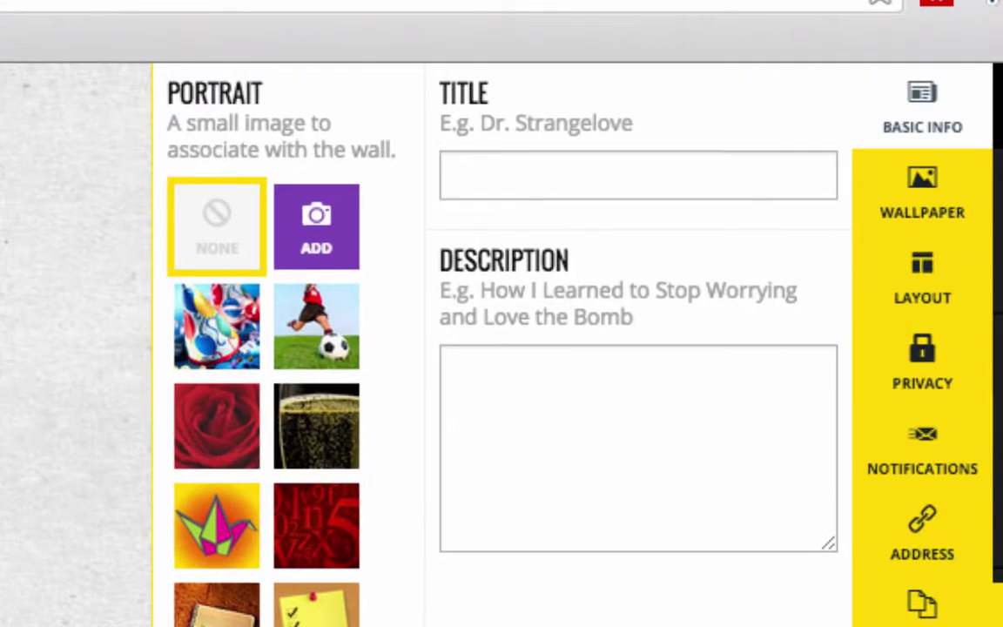
Title the wall 'Test Padlet' and paste the description 'This is where I will run a backchannel for my class.'.
left_click(494, 181)
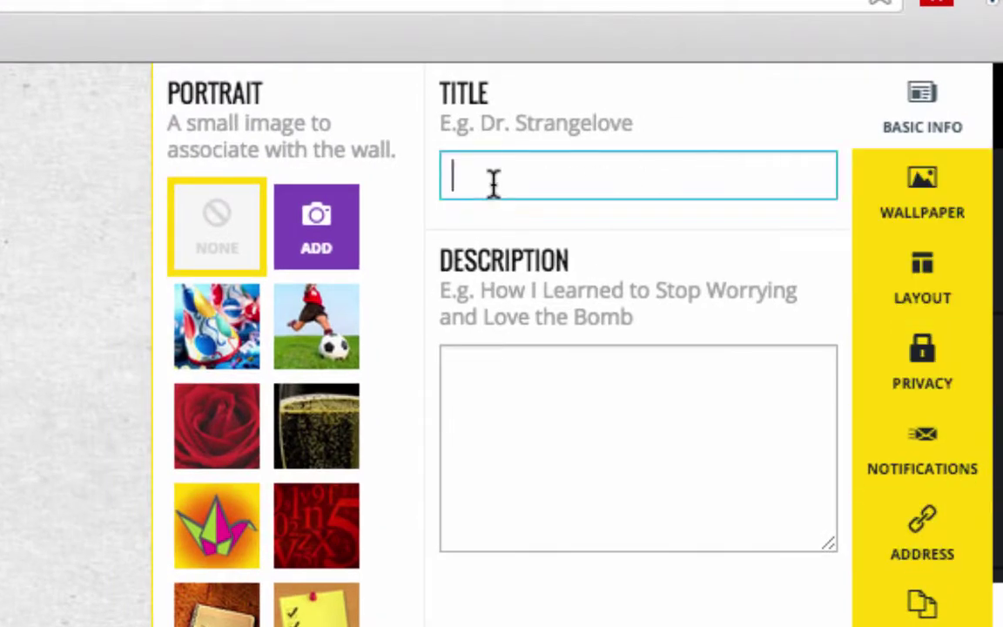
type("Test Padlet")
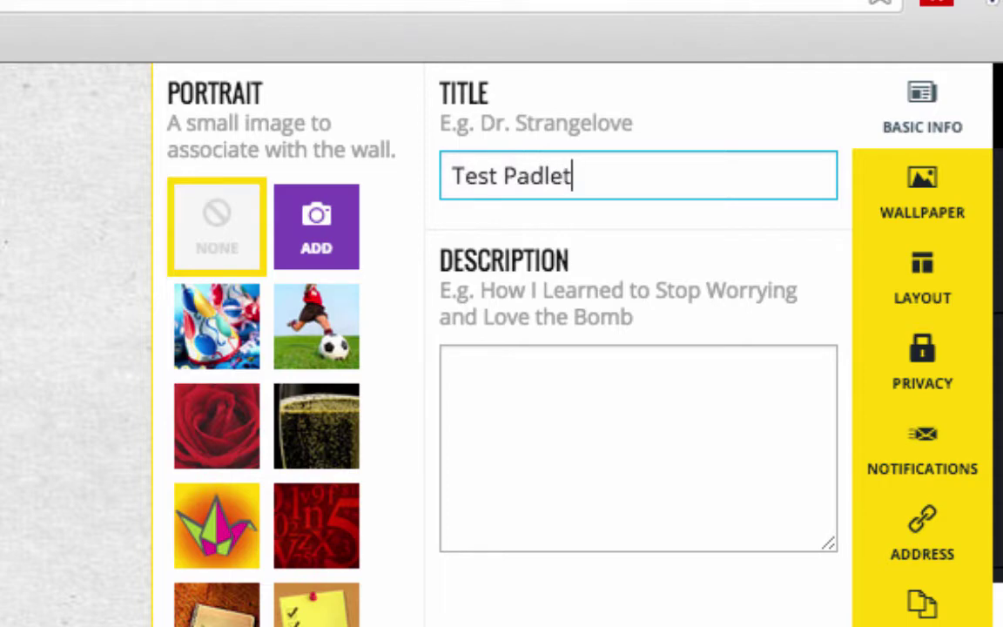
left_click(504, 403)
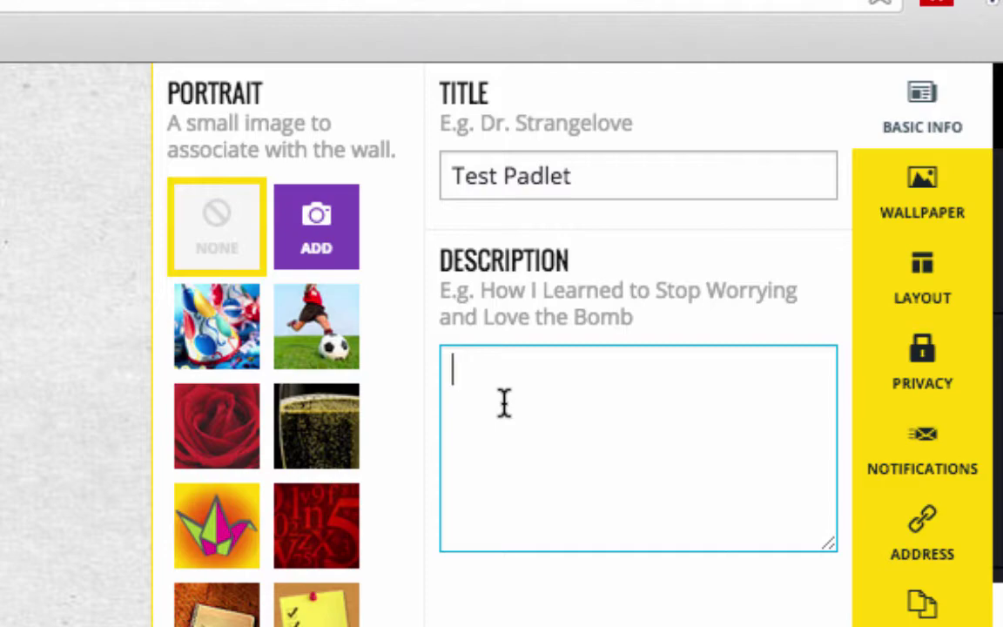
type("This is where I will run a backchannel for my class.")
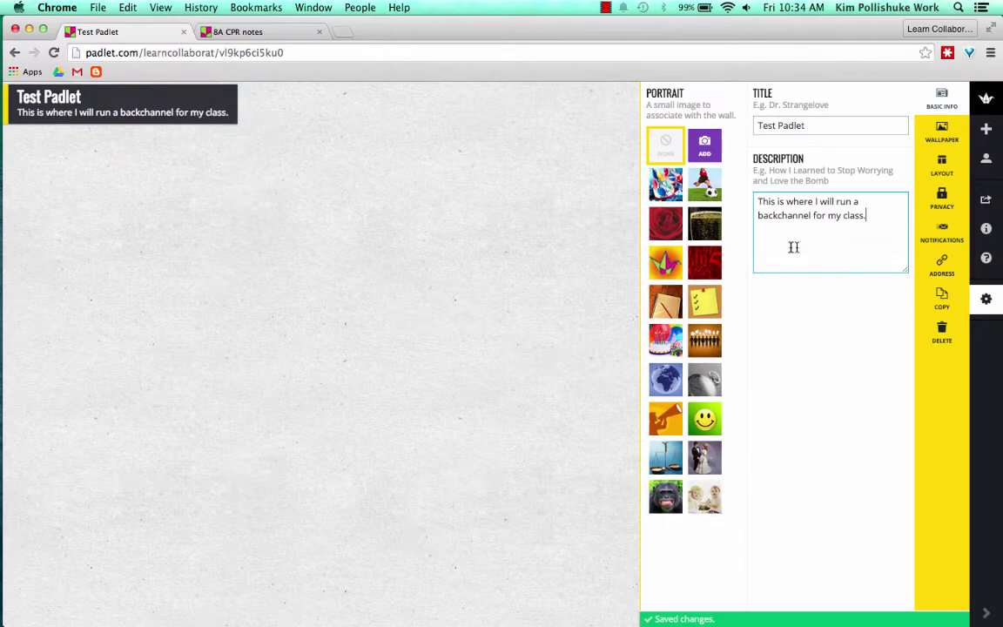
left_click(635, 376)
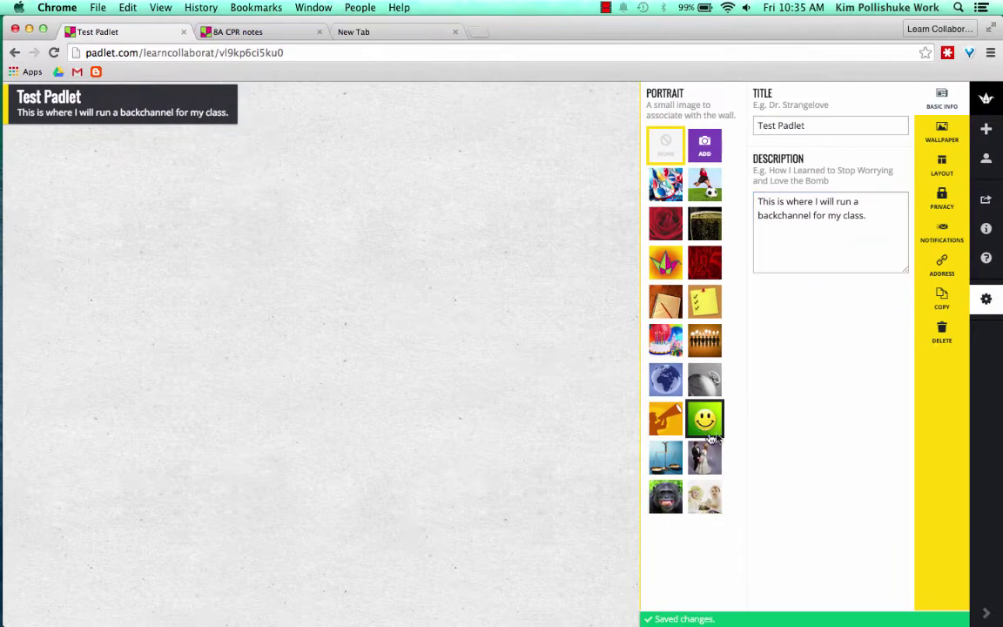
Set the wall portrait to None, dismissing the custom image popup.
left_click(705, 420)
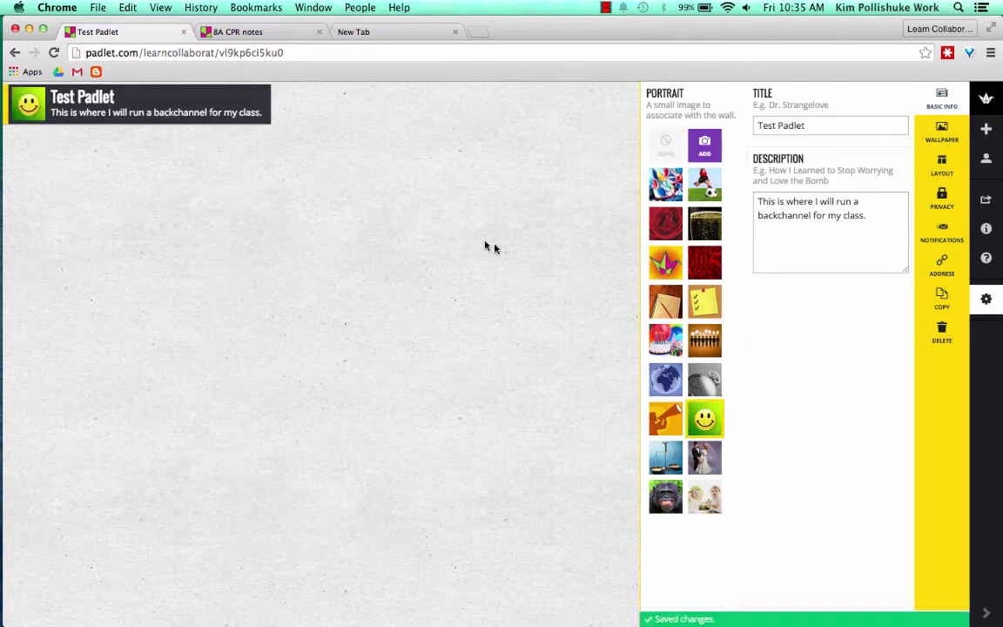
left_click(665, 144)
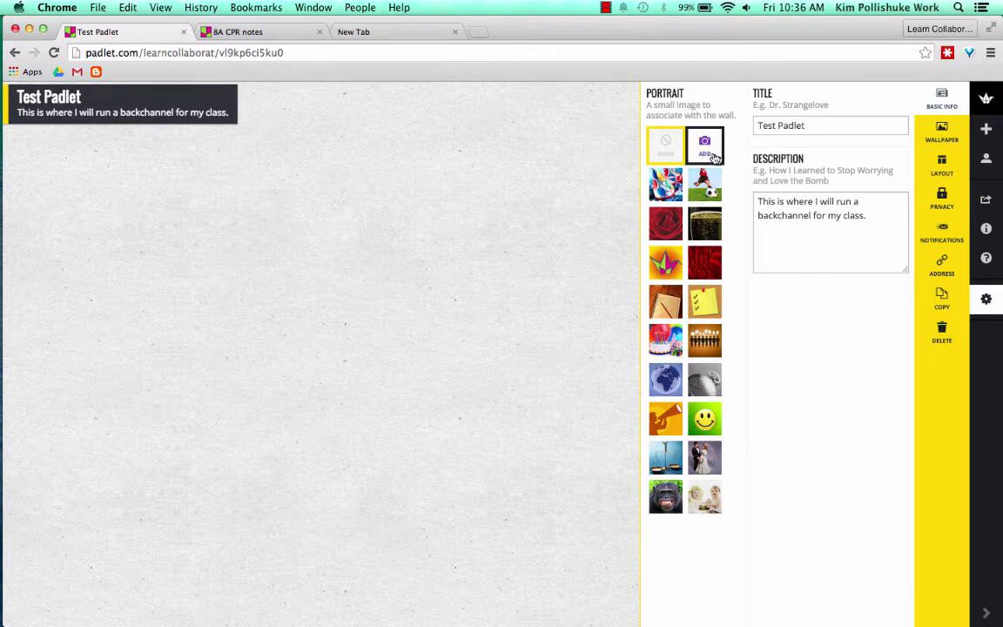
left_click(705, 150)
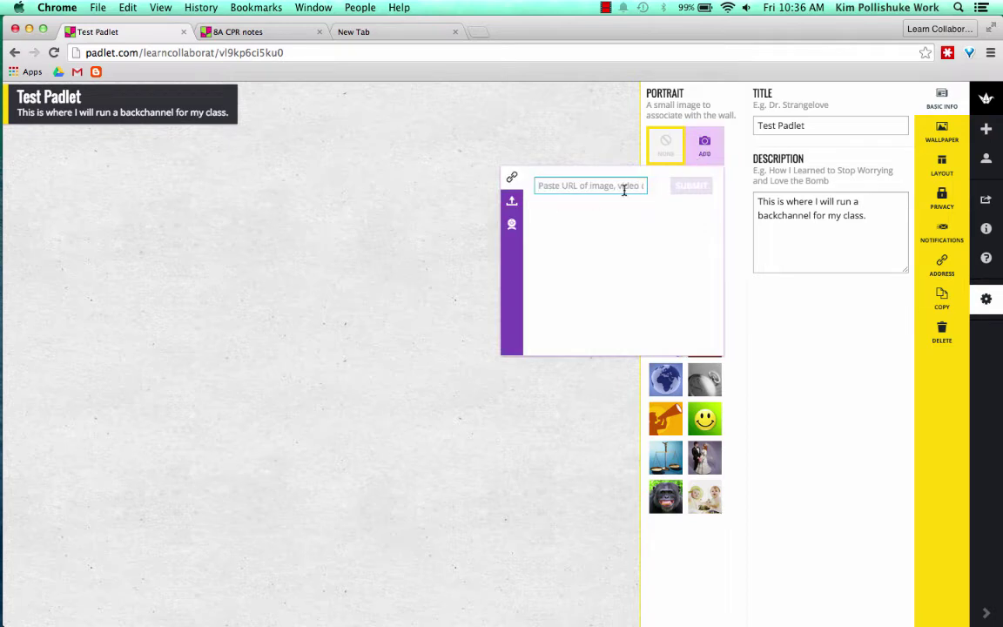
left_click(665, 150)
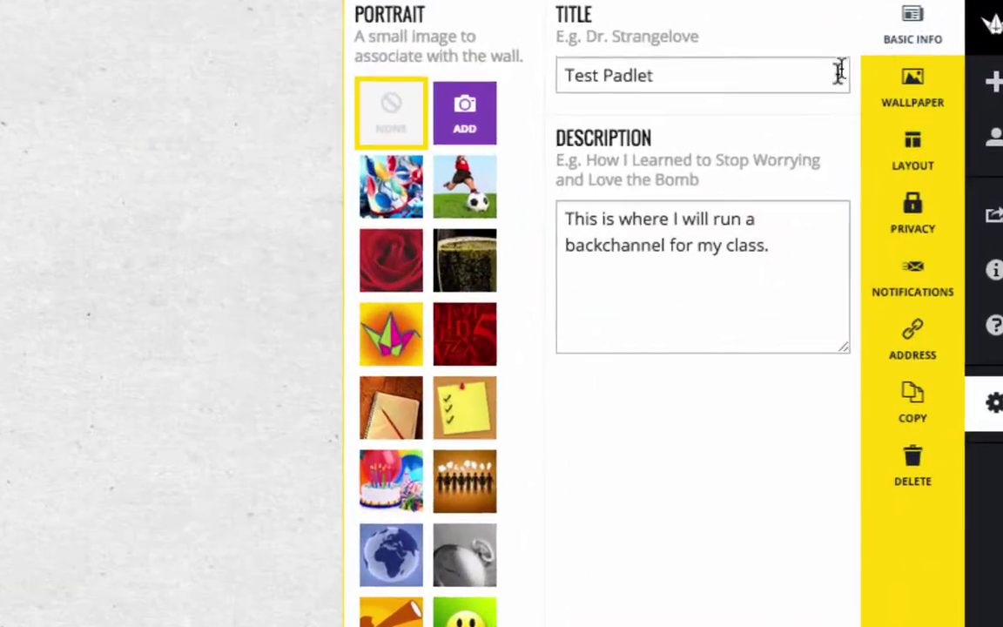
Try the Bluprint and Confetti wallpapers, apply the dark green one, then open Add your own.
left_click(921, 97)
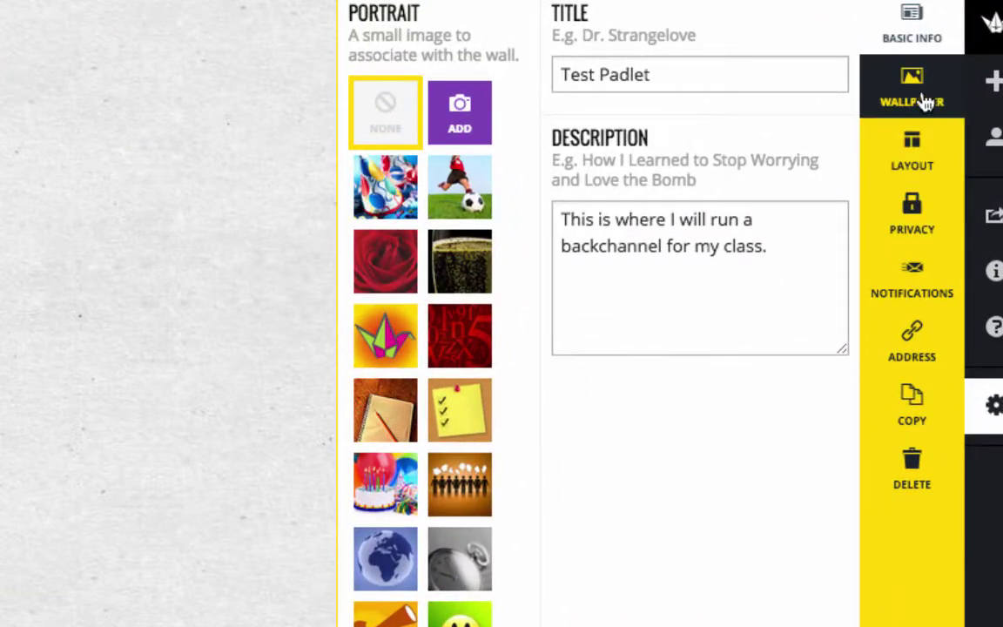
scroll(738, 361, "down", 1)
left_click(738, 358)
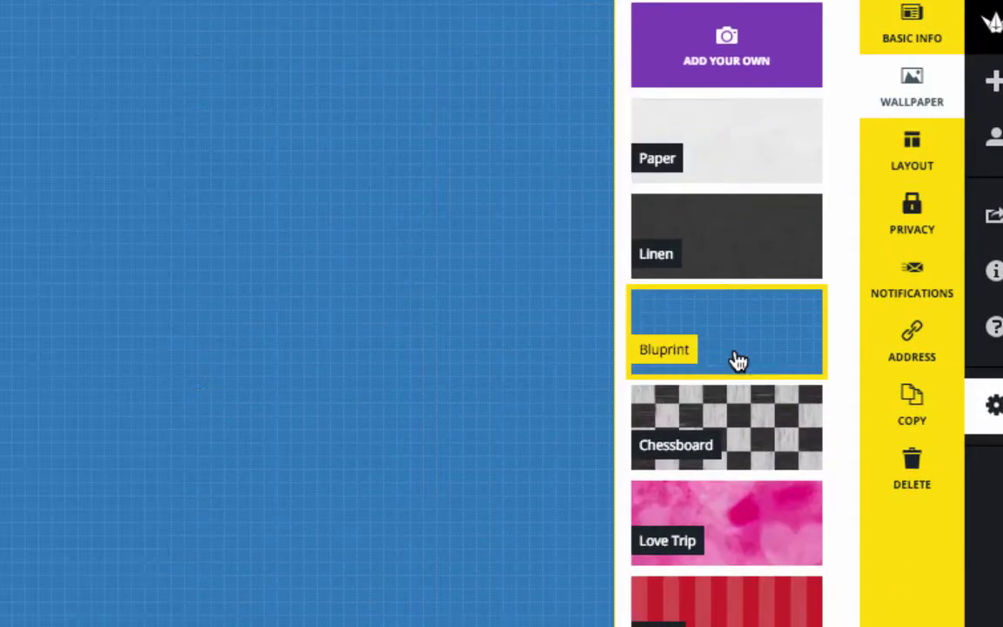
scroll(738, 361, "down", 4)
left_click(730, 404)
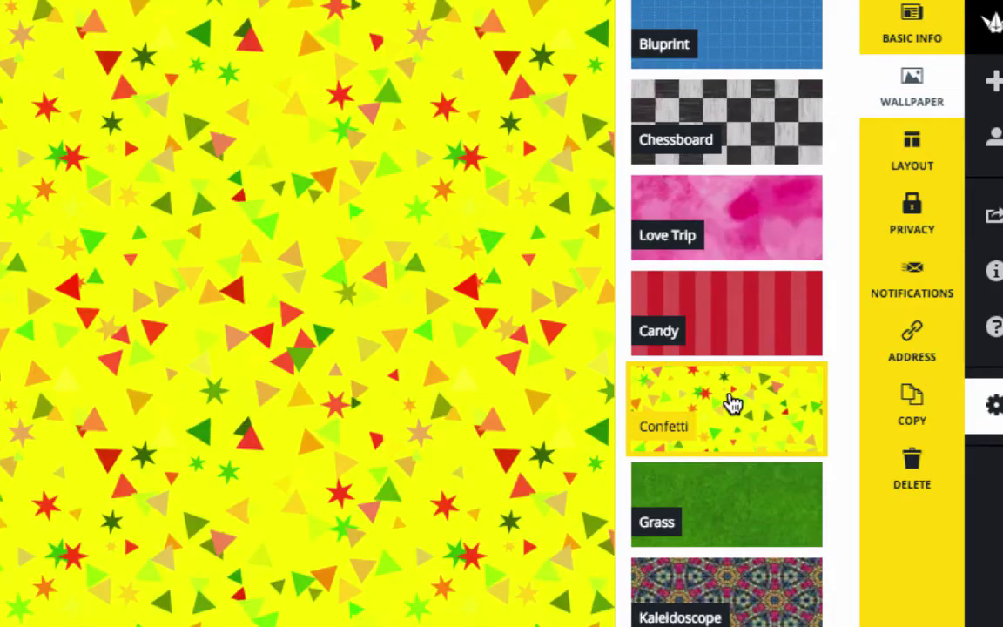
scroll(732, 403, "down", 10)
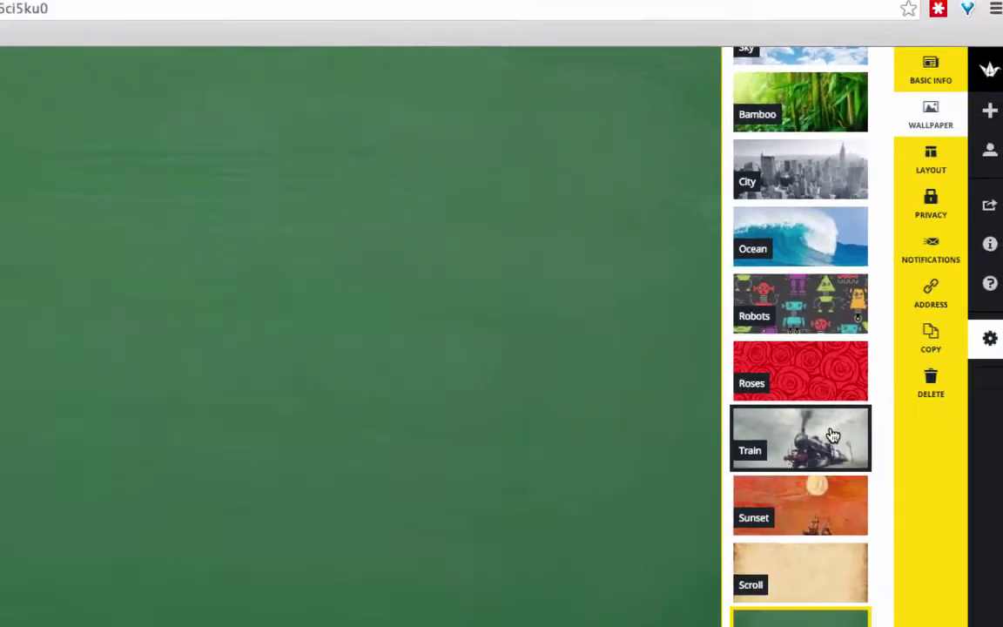
scroll(773, 262, "up", 15)
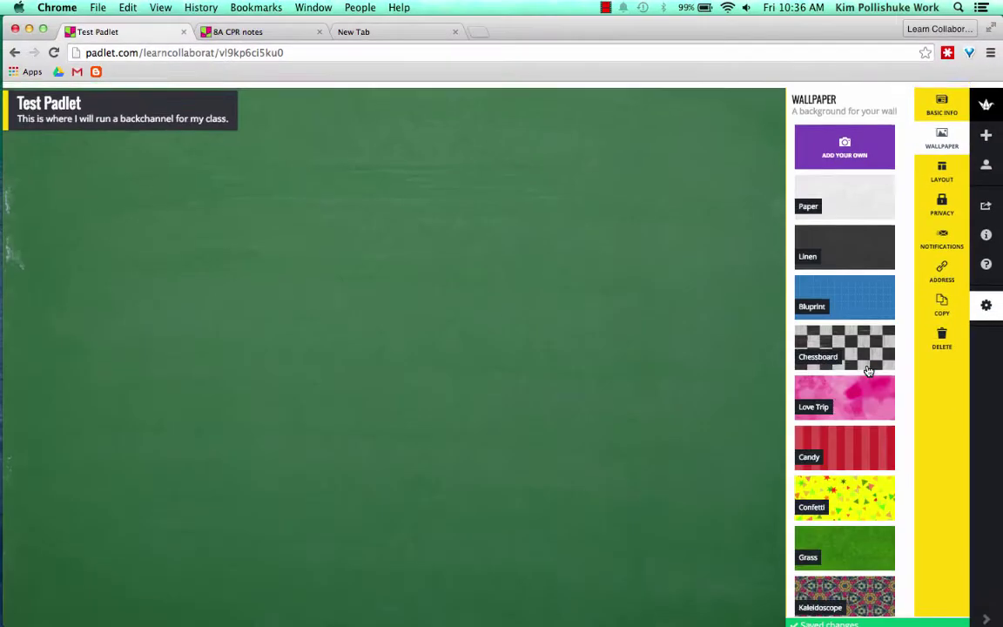
left_click(869, 139)
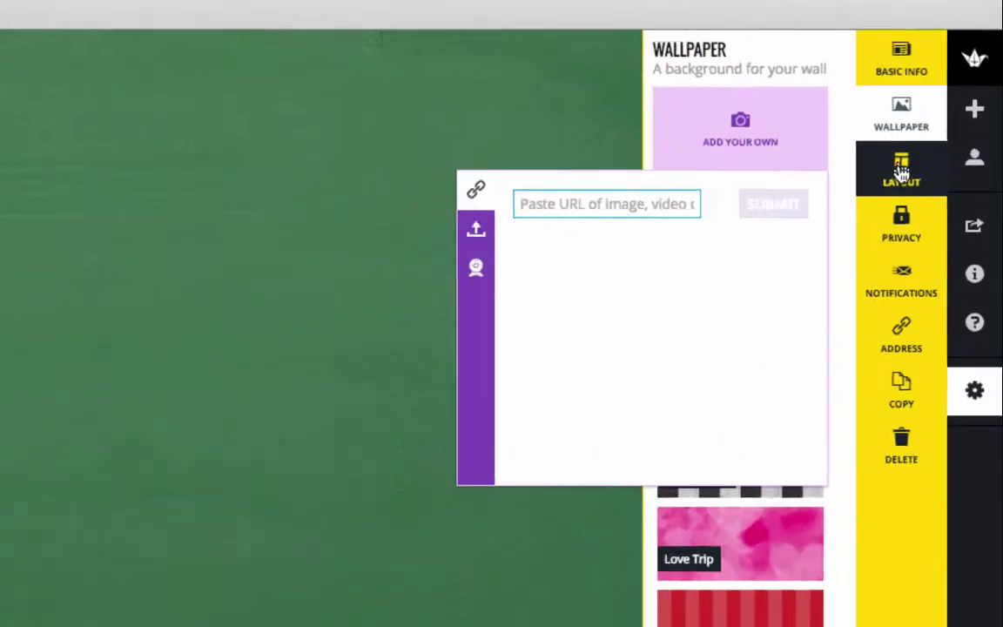
Show the wall's Freeform, Stream and Grid layout options, with Freeform still selected.
left_click(942, 168)
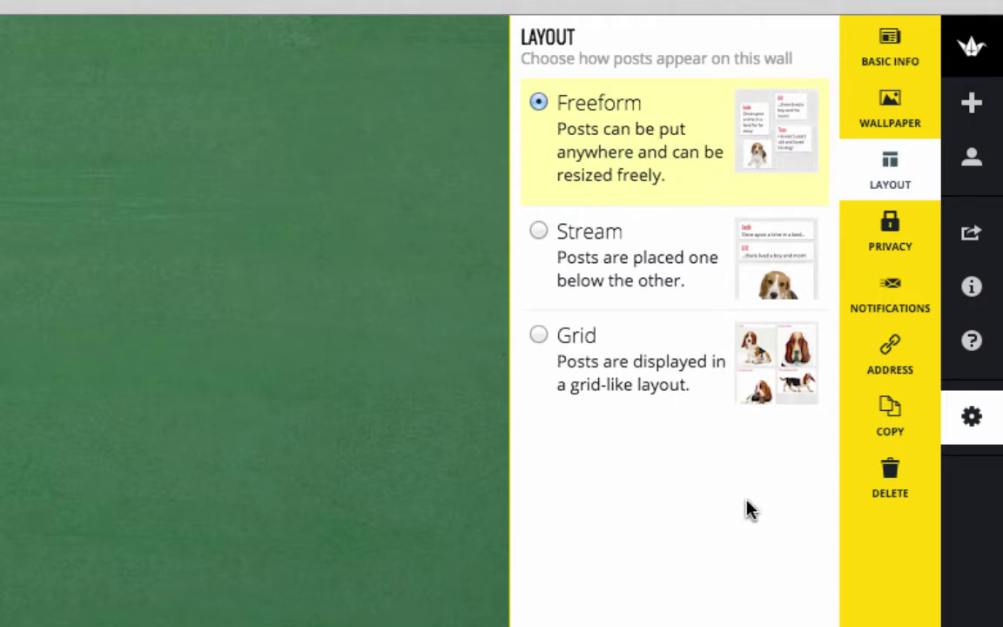
Keep Hidden Link privacy with visitors set to view only, and submit.
left_click(905, 253)
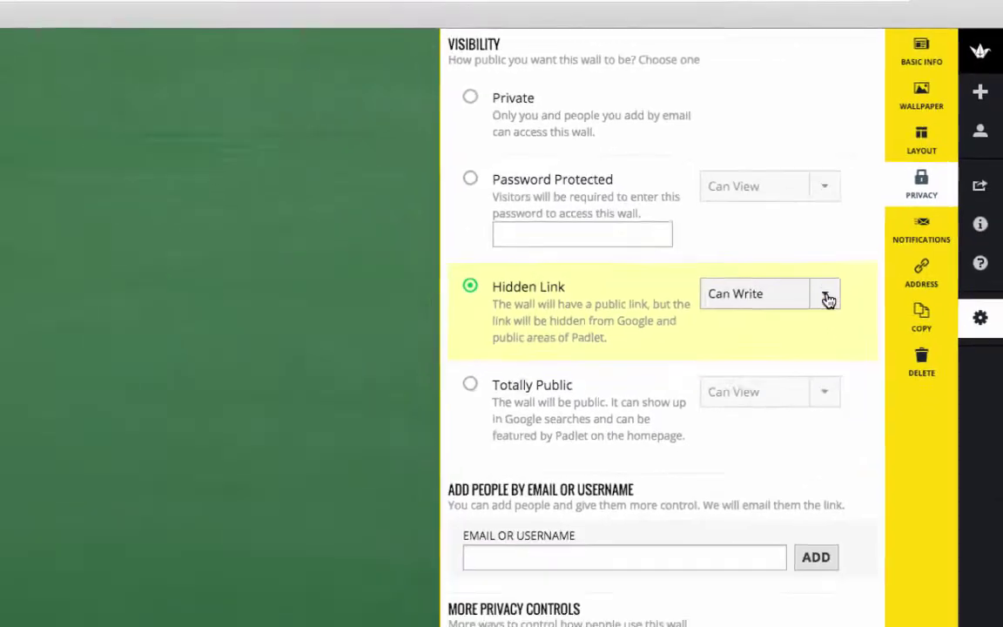
left_click(755, 384)
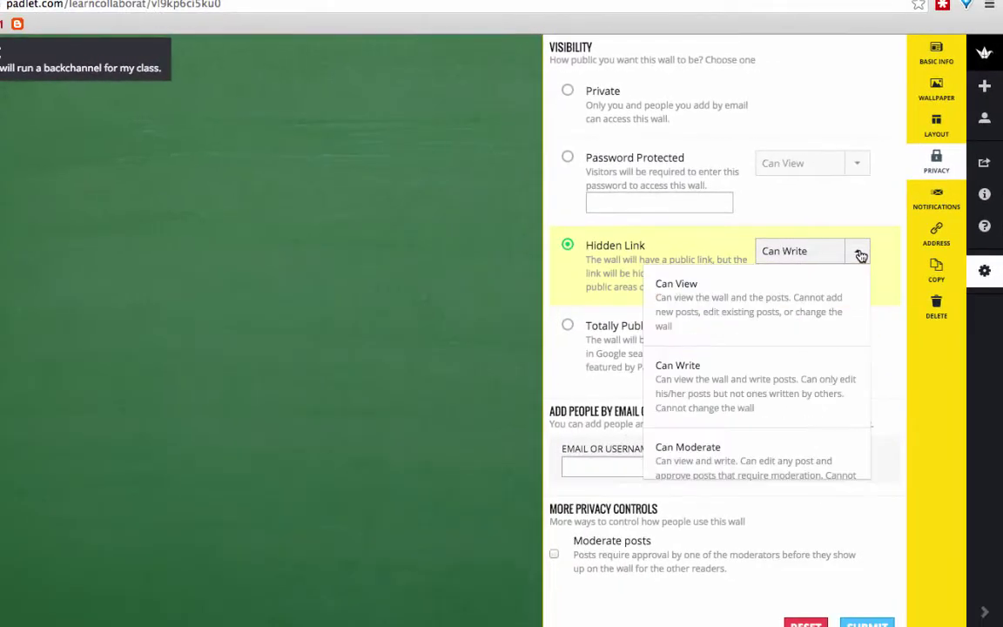
left_click(772, 303)
scroll(764, 306, "down", 1)
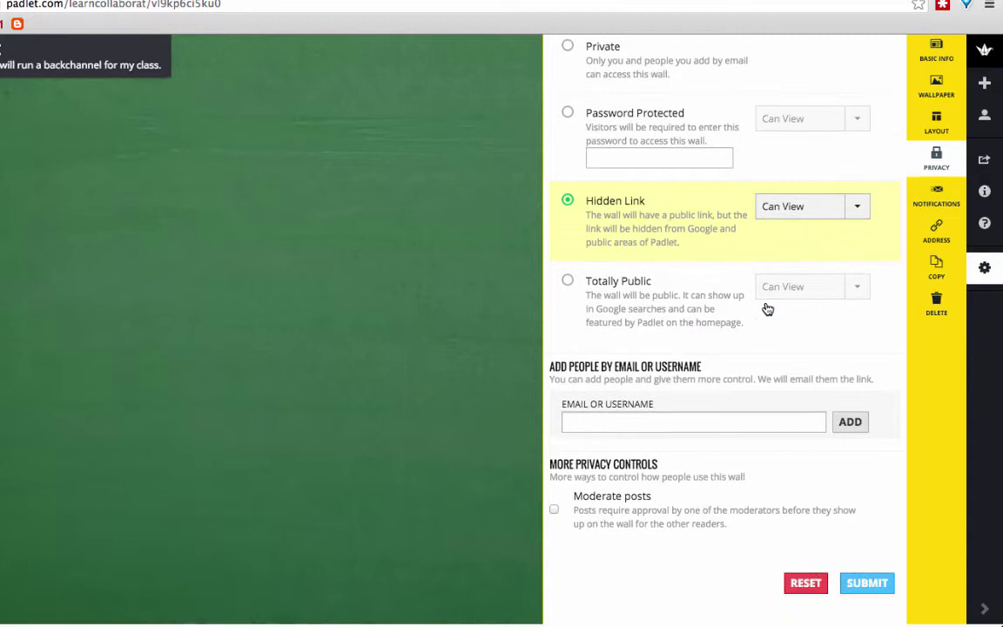
left_click(874, 585)
scroll(671, 318, "up", 1)
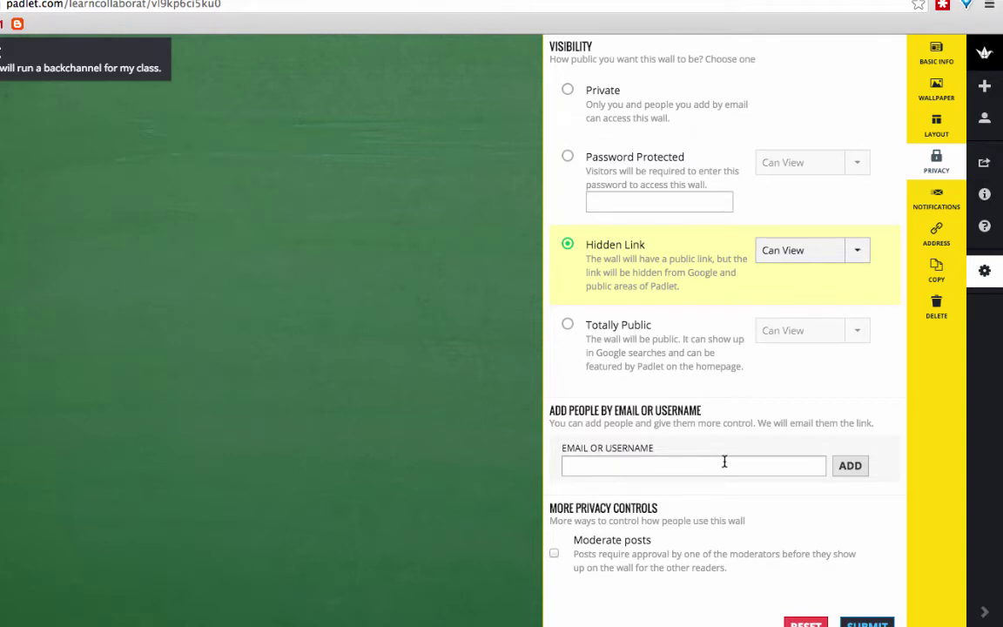
Change hidden-link visitor access to Can Write and submit the privacy settings.
scroll(723, 463, "down", 1)
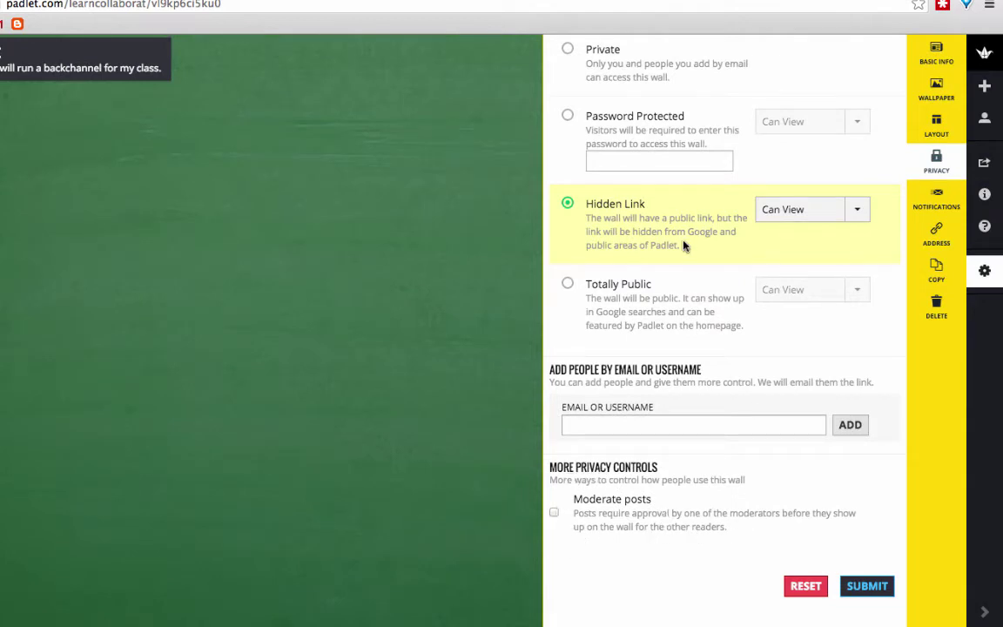
left_click(852, 209)
left_click(769, 341)
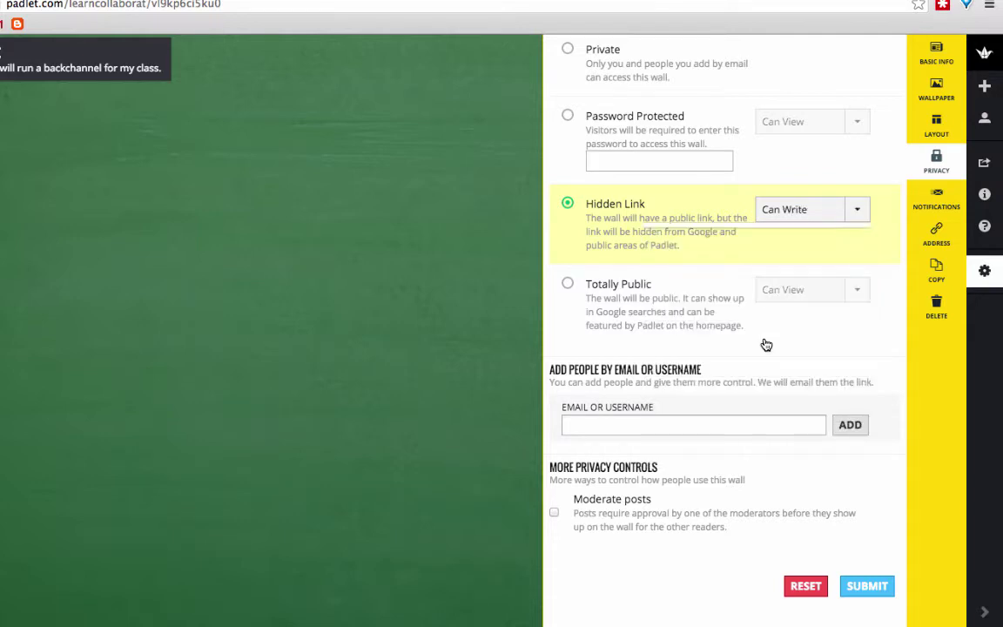
left_click(868, 586)
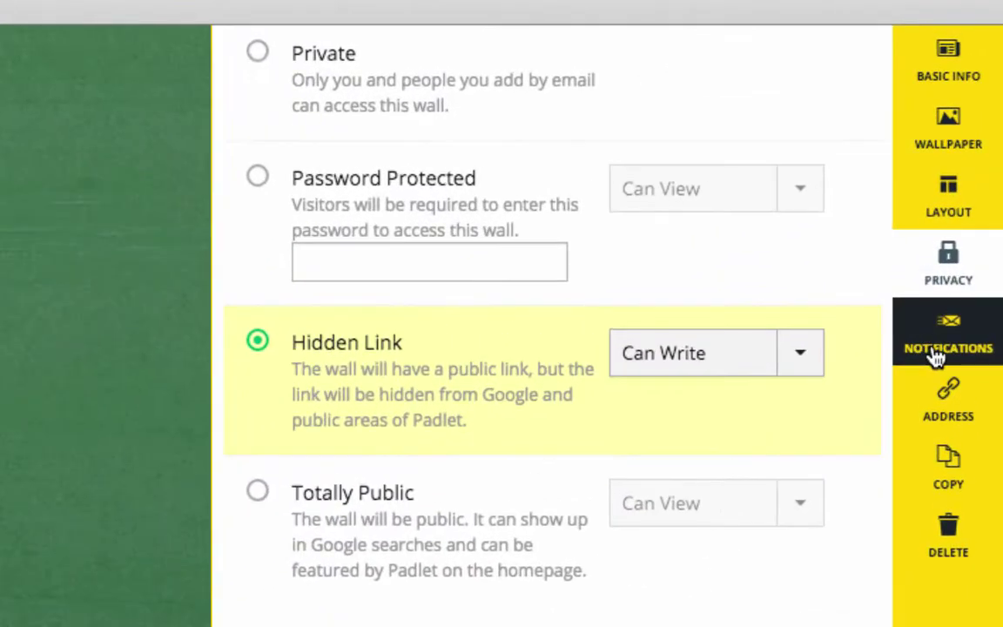
Look over the Notifications settings, then show the wall's Address settings and current URL.
left_click(936, 355)
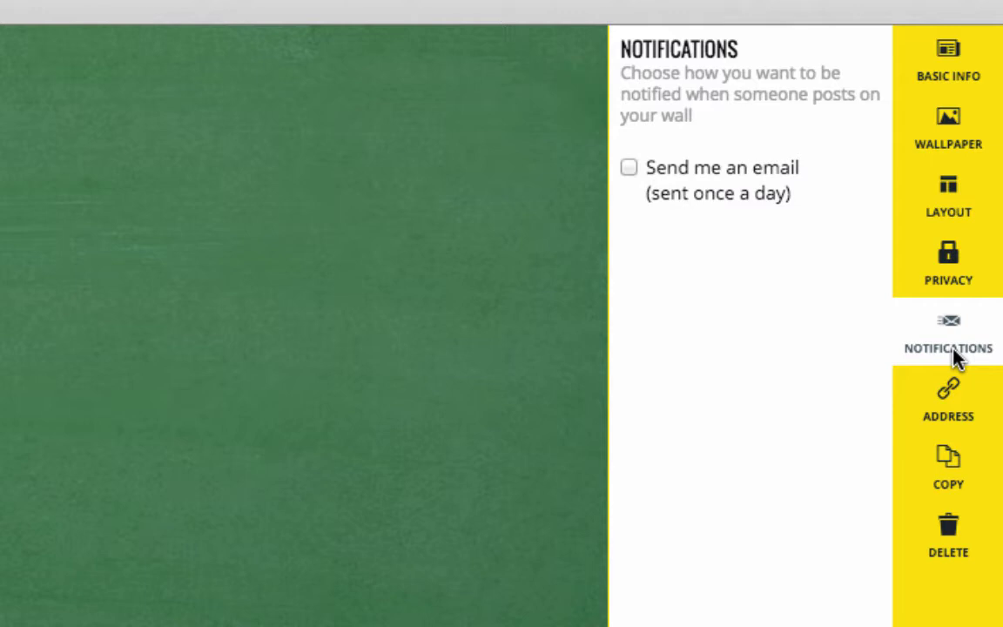
left_click(980, 410)
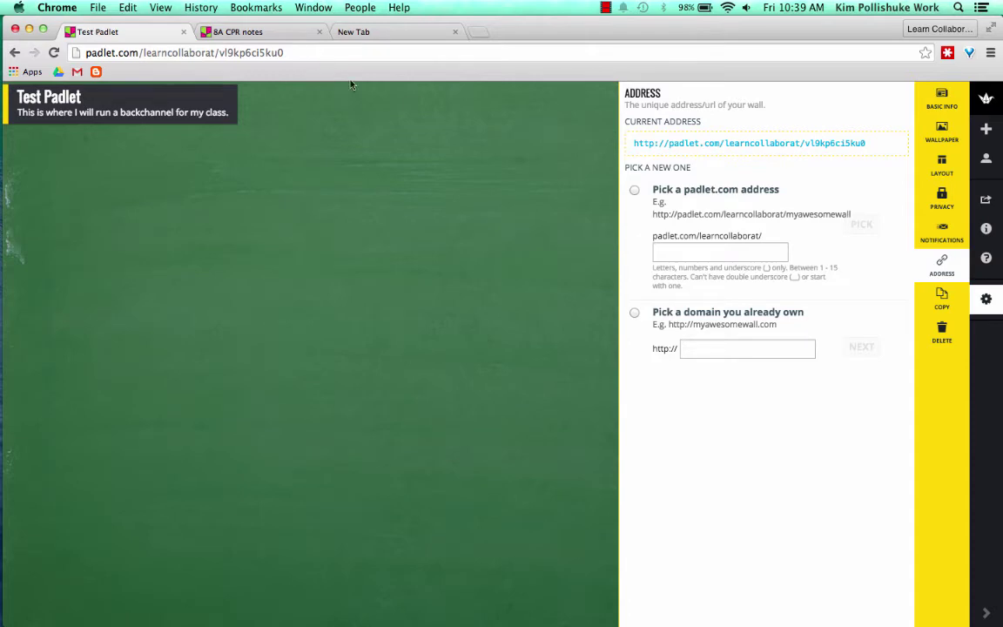
Change the wall's address to padlet.com/learncollaborat/demopadlet.
left_click(667, 253)
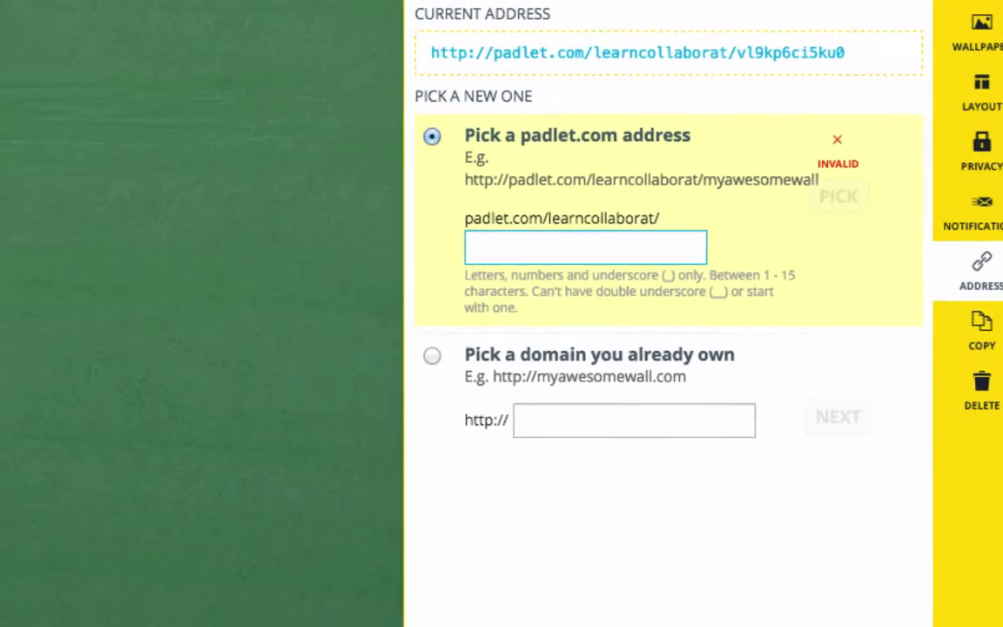
type("demopadlet")
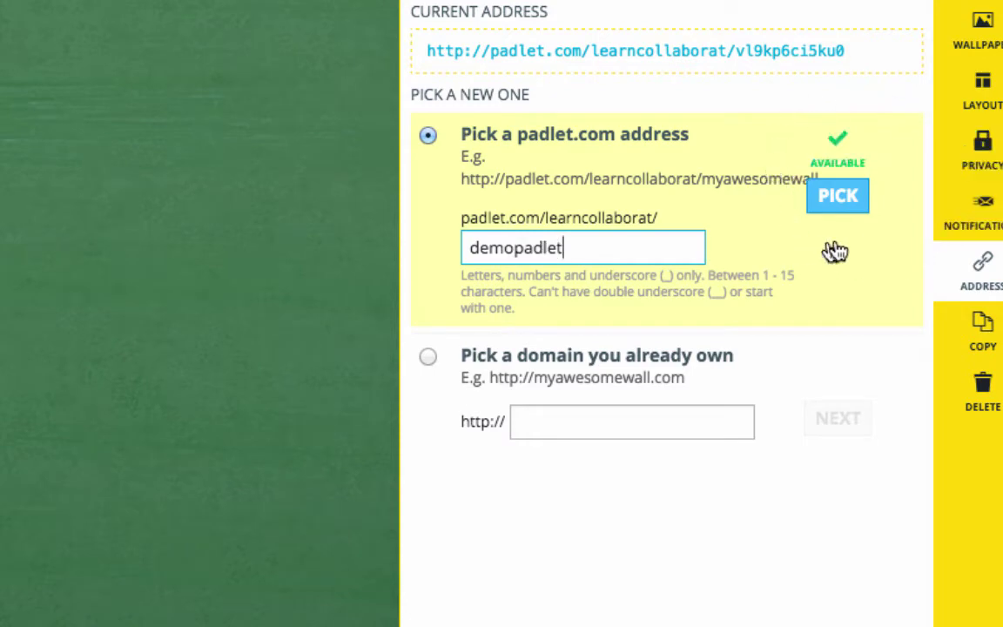
left_click(836, 196)
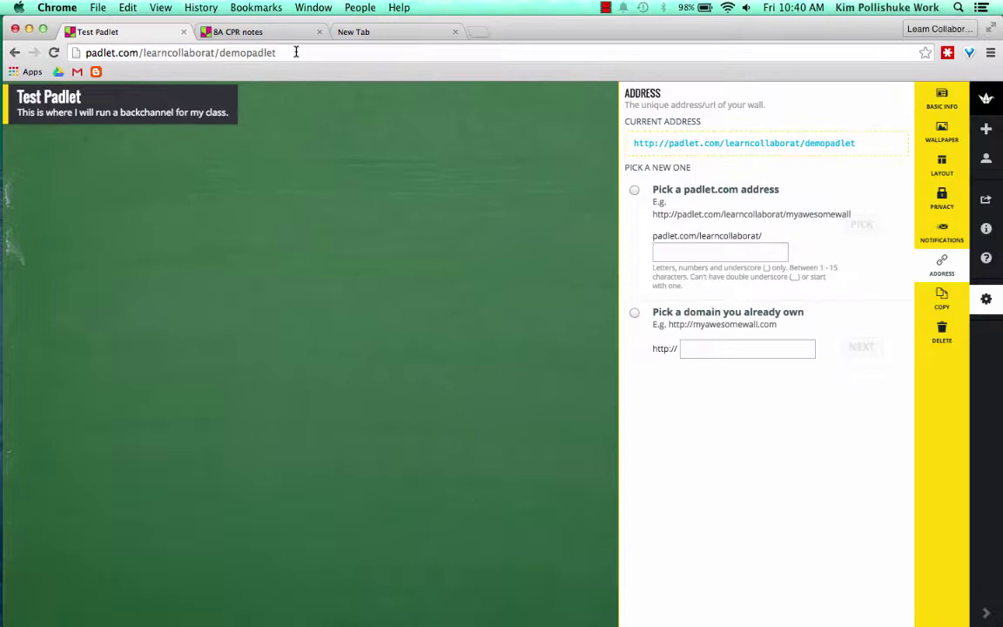
Review the Copy and Delete options, then decline deletion with NO! NO! NO! to return to the wall.
left_click(942, 299)
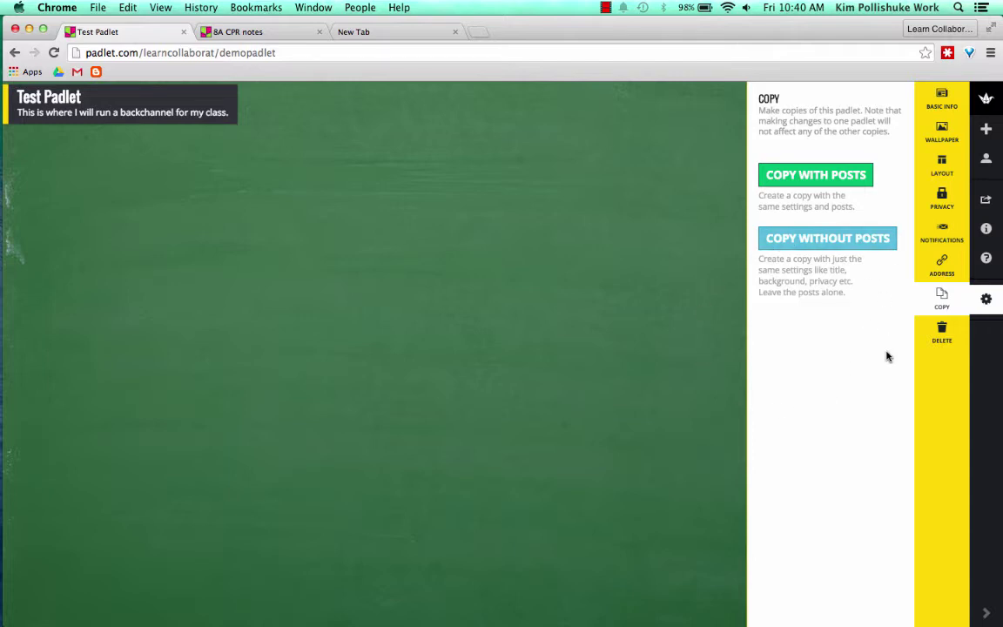
left_click(941, 331)
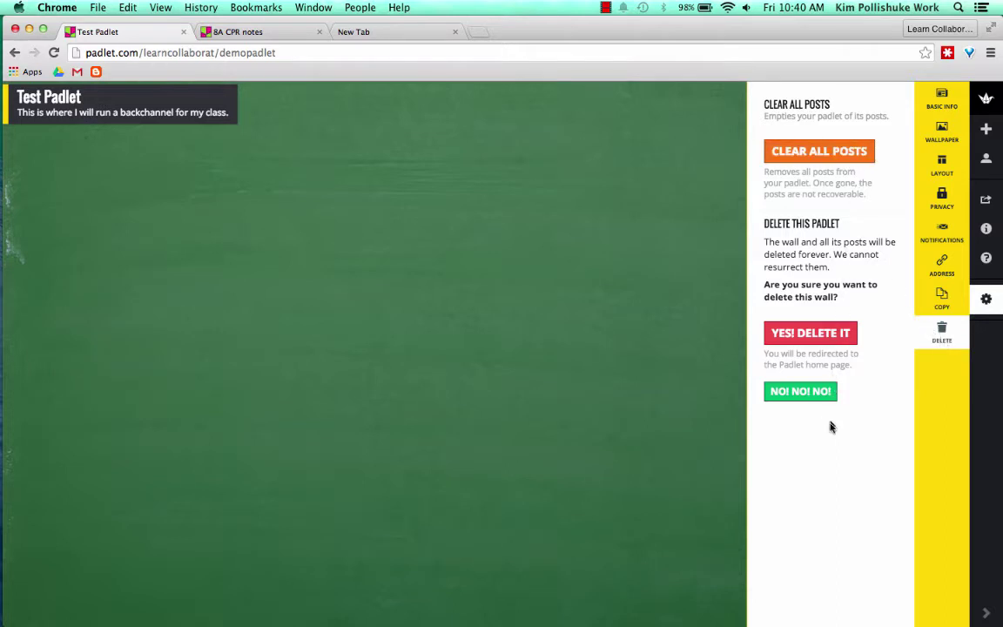
left_click(550, 331)
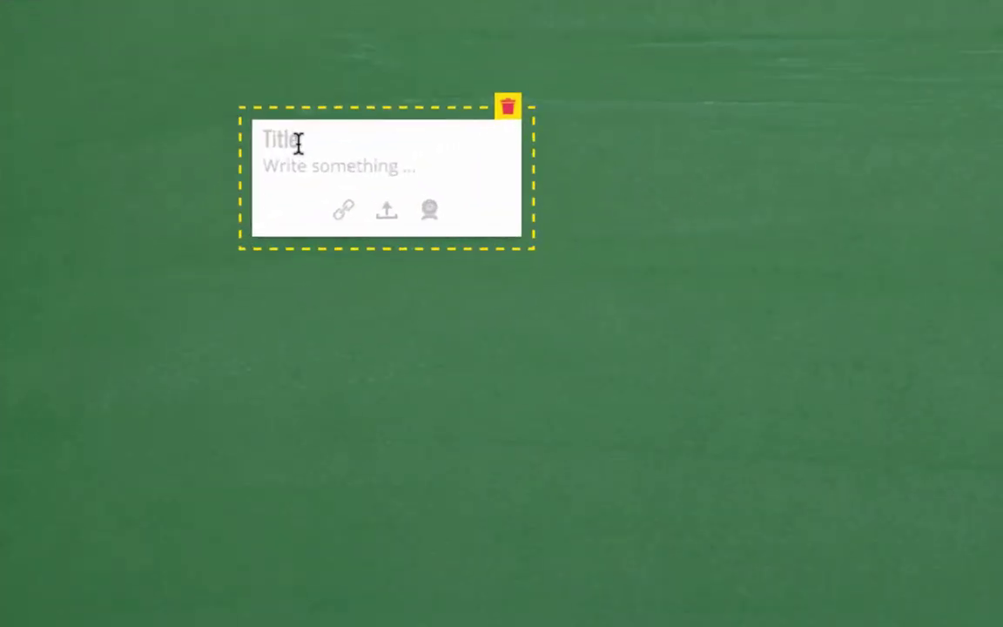
Title the post 'This is the first post' with body 'an explanation or further detail' and start an image link.
type("This is the first post")
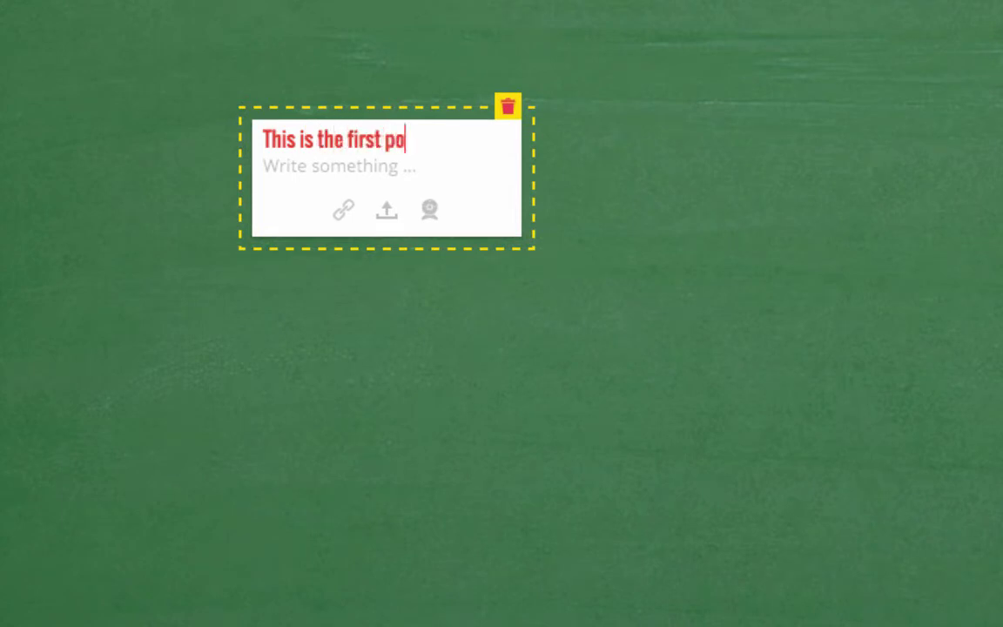
left_click(298, 165)
type("an expl")
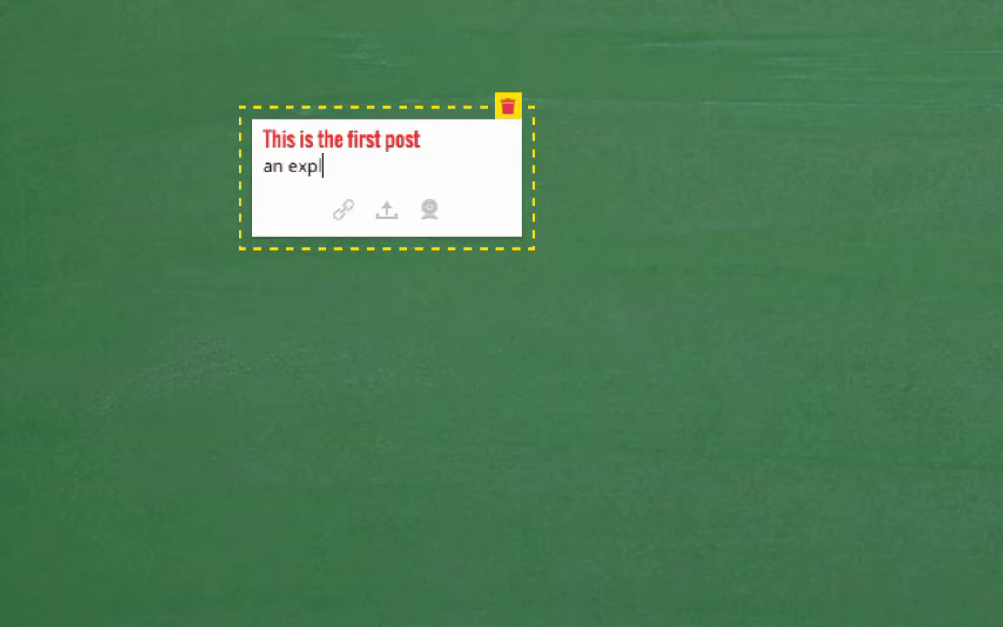
type("anation or further detail")
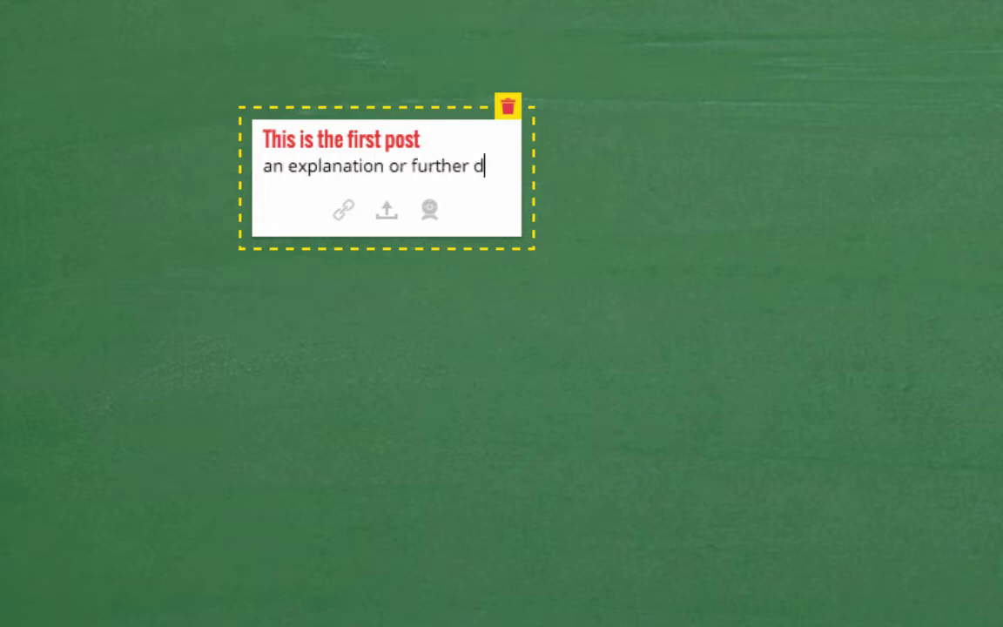
left_click(347, 218)
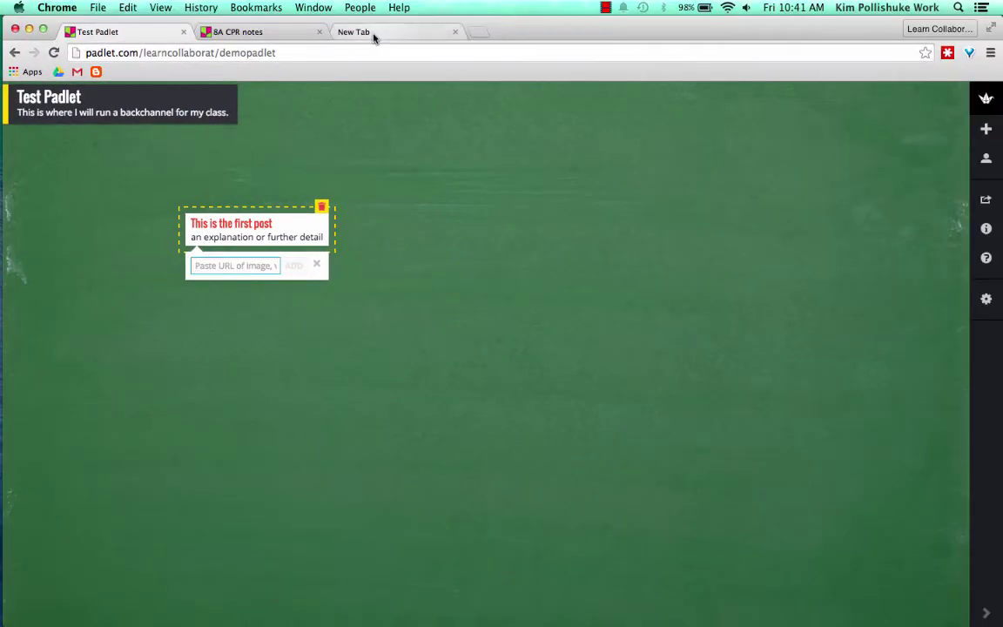
Search Google Images for 'google' and copy the Google logo's image address.
left_click(374, 37)
type("google")
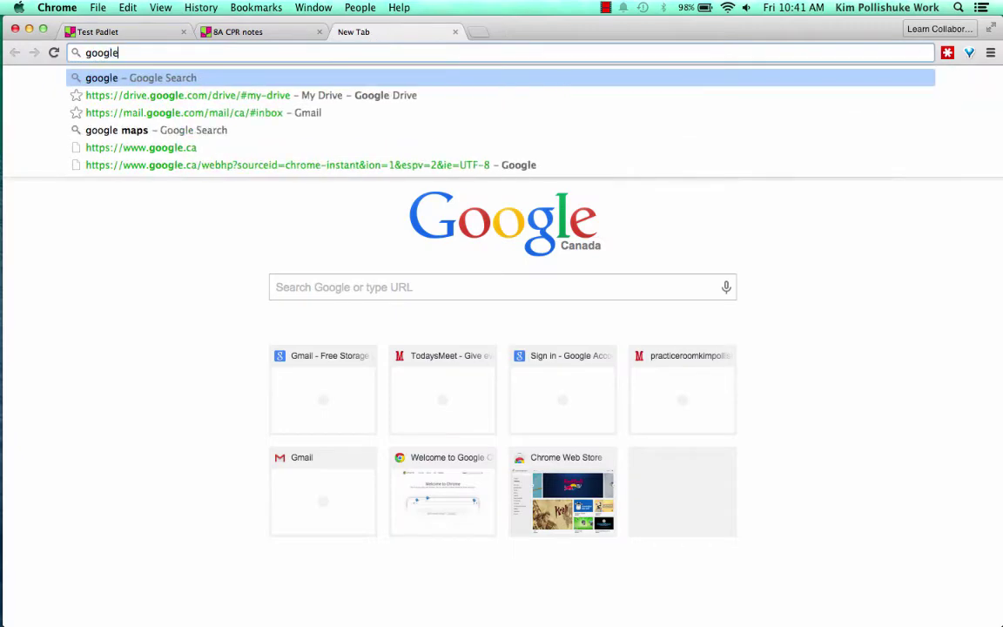
key("Return")
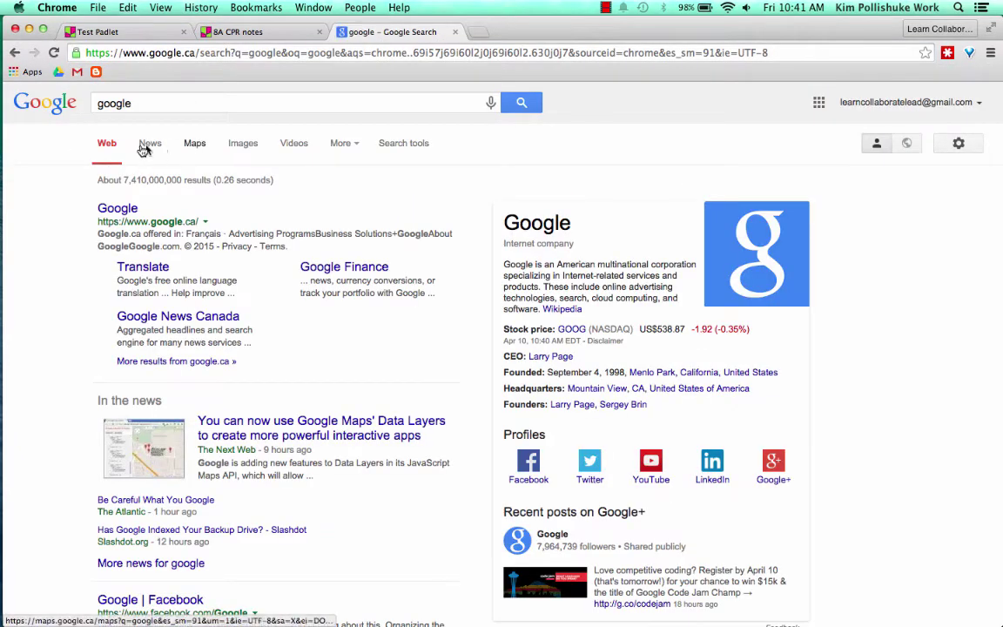
left_click(245, 148)
left_click(144, 348)
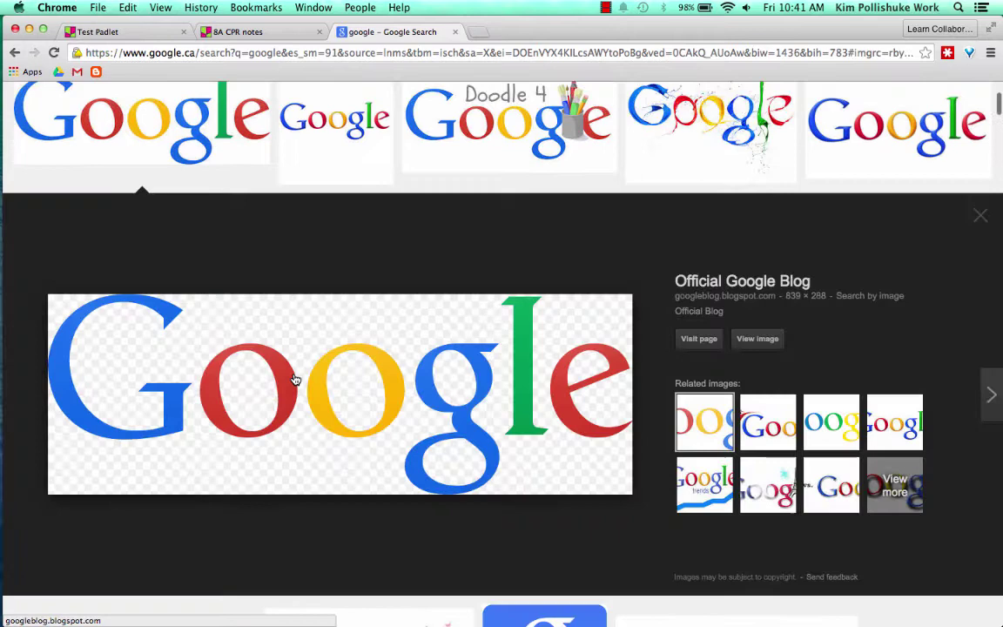
right_click(296, 374)
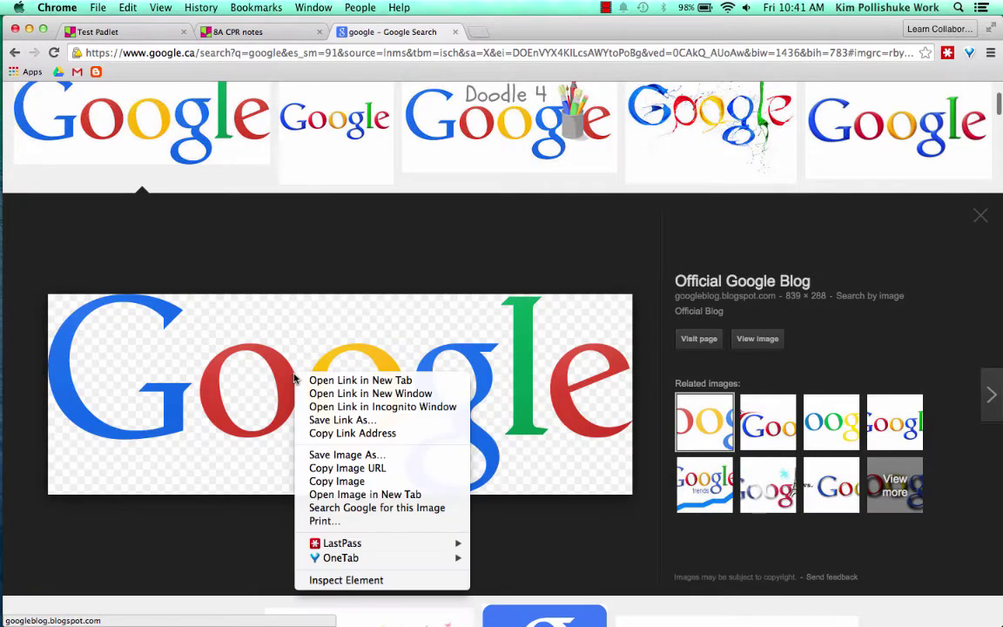
left_click(390, 477)
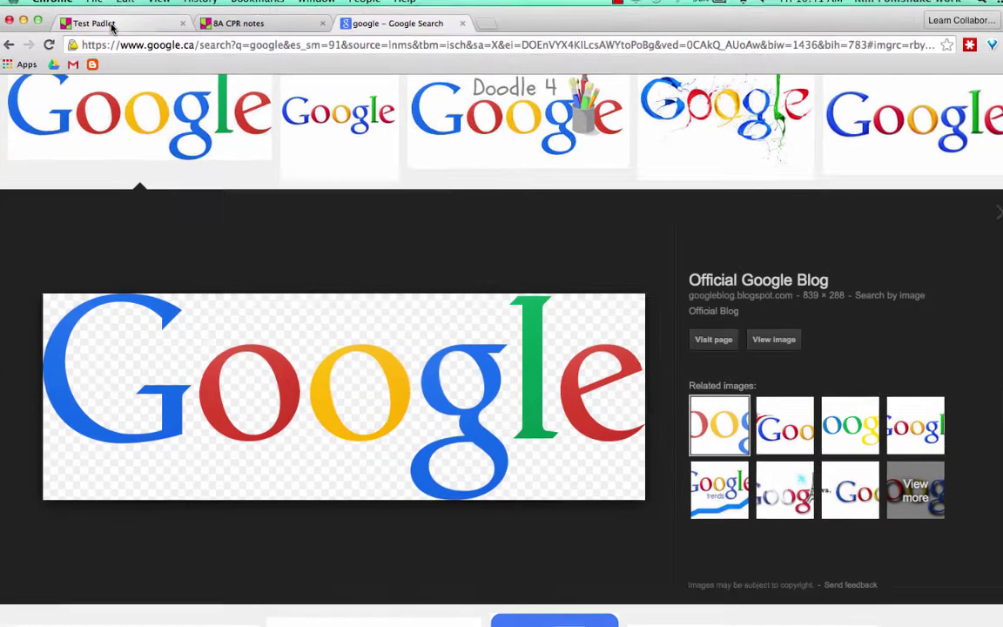
left_click(123, 33)
Paste the Google logo image address into the first post and finish it.
key("ctrl+v")
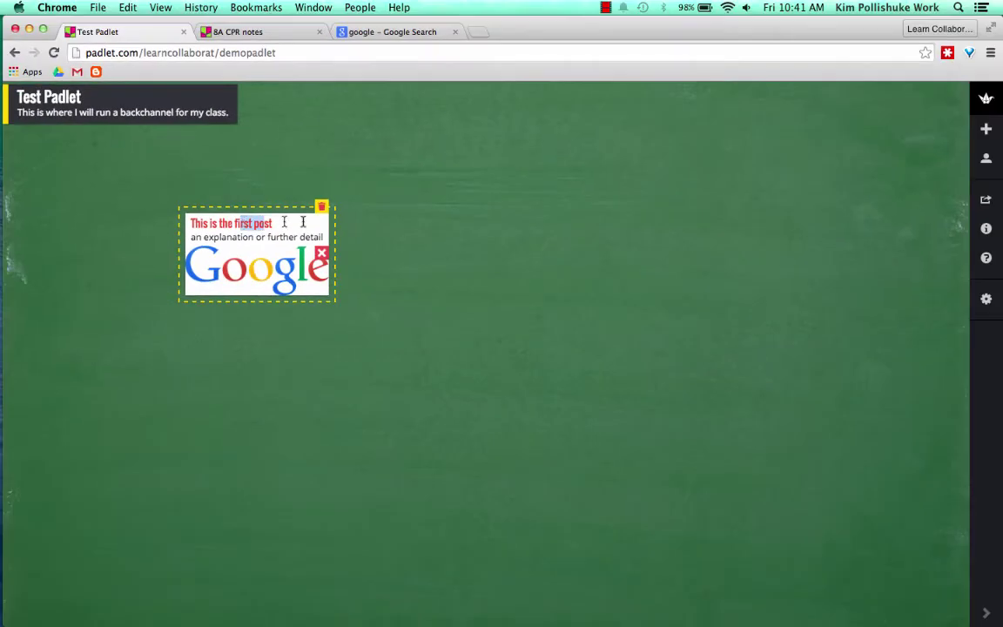
left_click(401, 235)
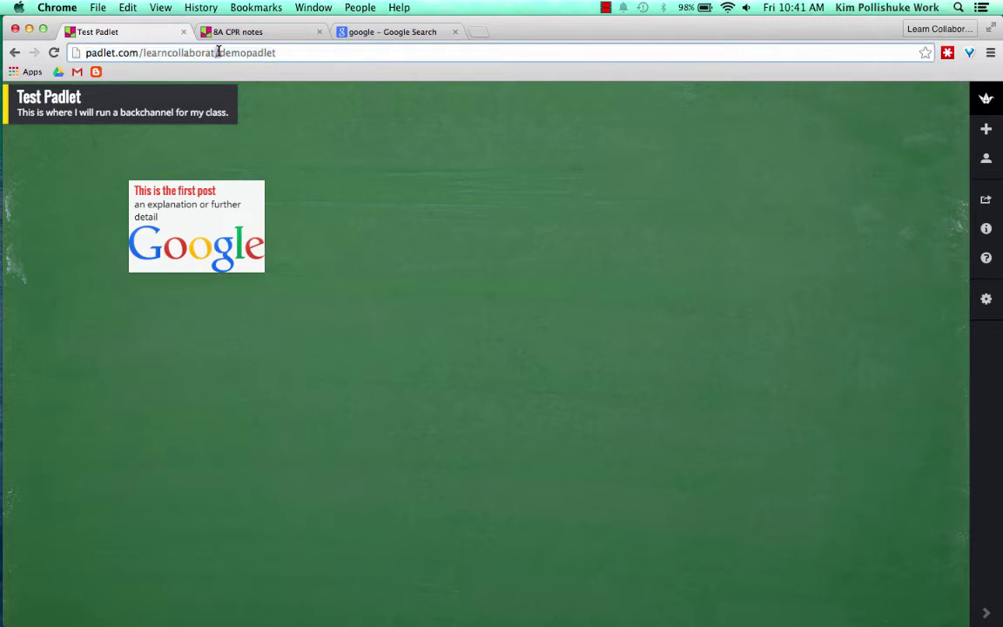
Open the Test Padlet wall's address in a second browser window.
triple_click(218, 52)
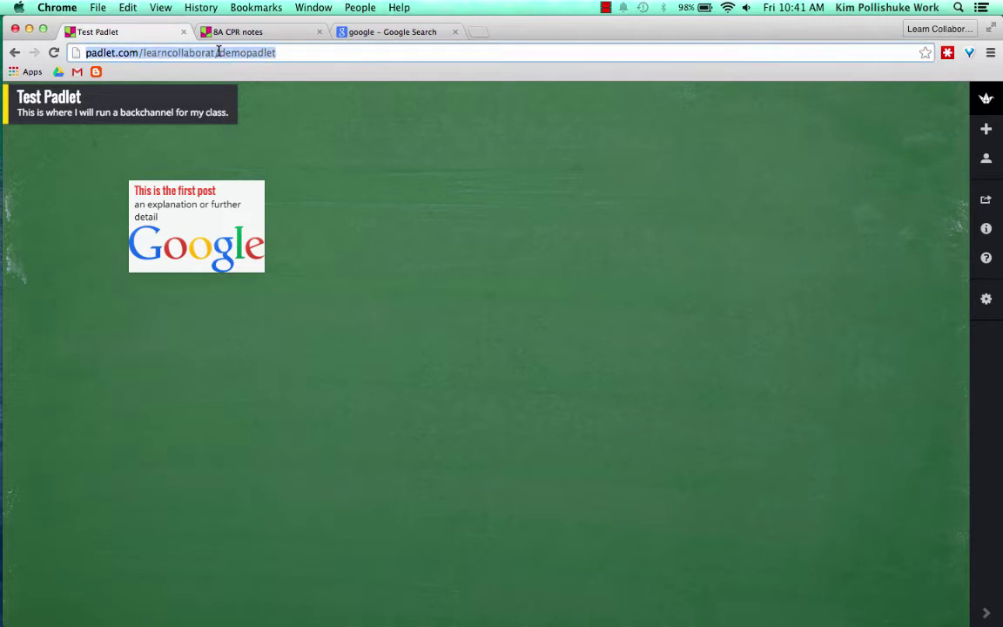
key("super+n")
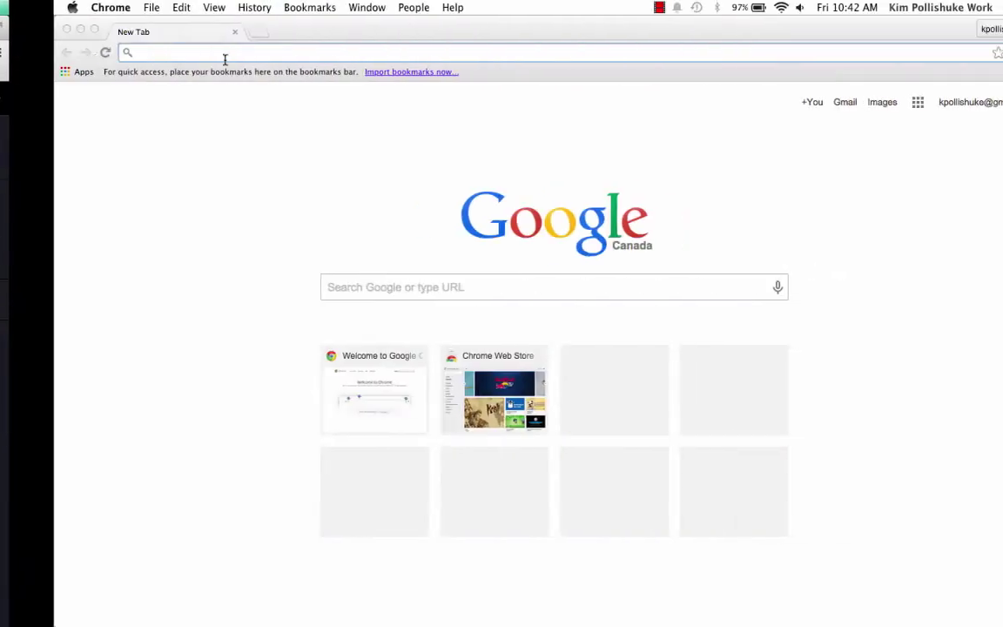
key("super+v")
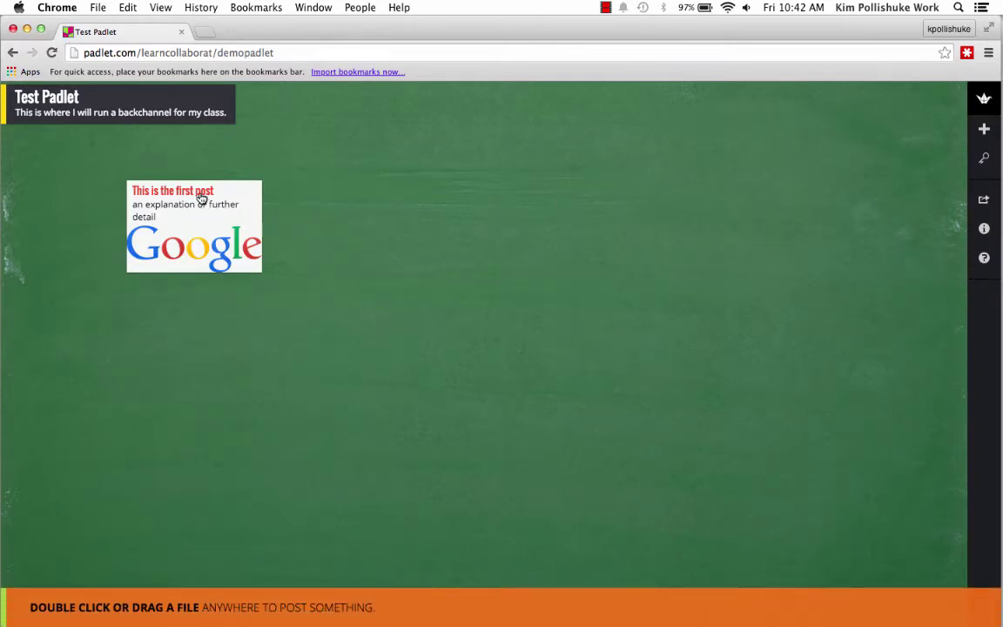
Add a post titled 'Add something' with body 'add detail' and open a blank browser tab.
double_click(466, 212)
type("A")
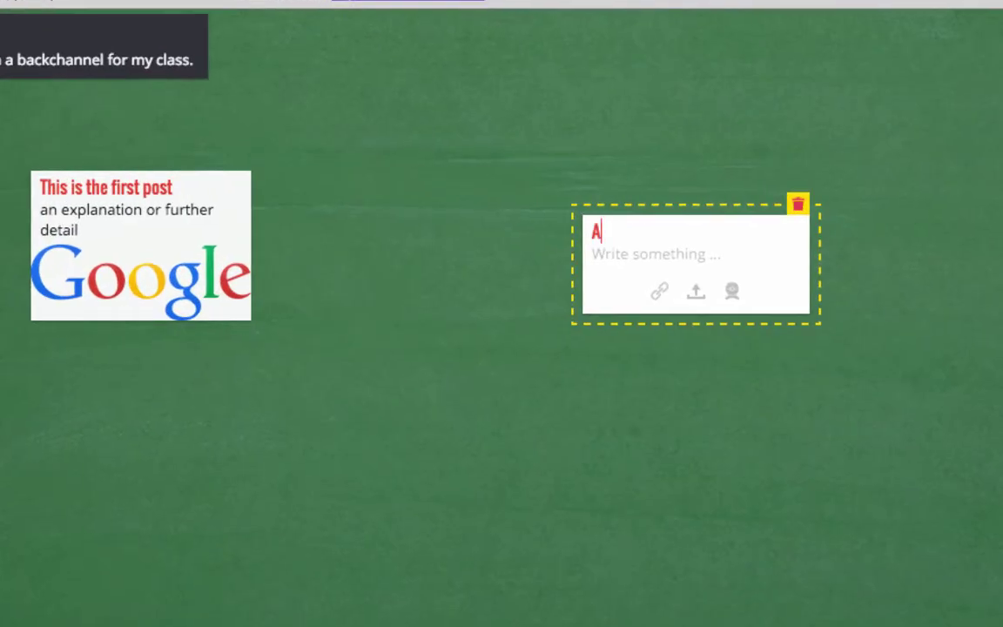
type("dd something")
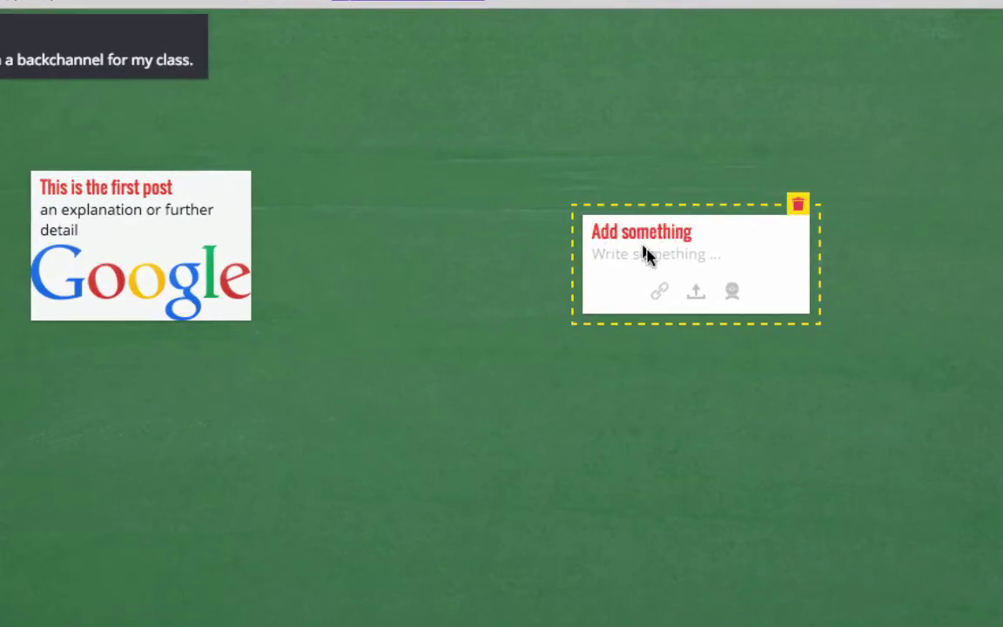
left_click(650, 264)
type("add detail")
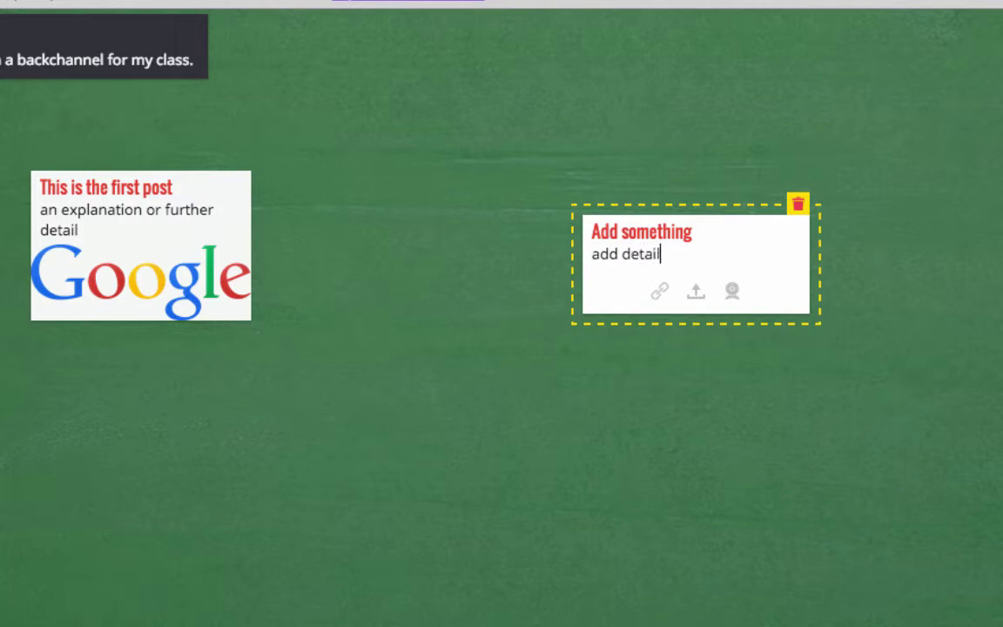
left_click(206, 32)
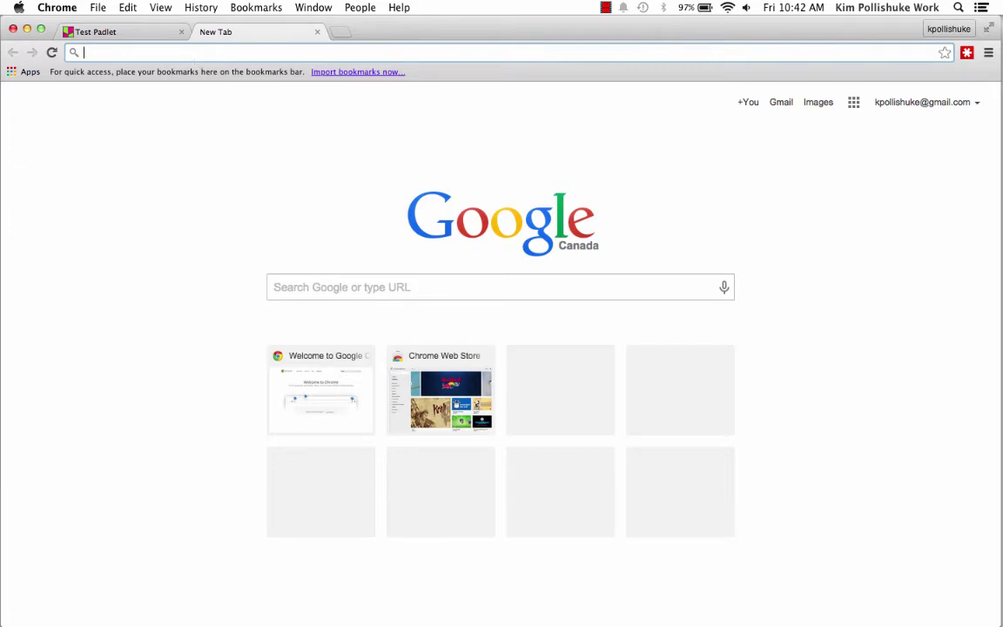
Search Google Images for 'cat' and copy the first cat picture's image address.
type("cat")
key("Return")
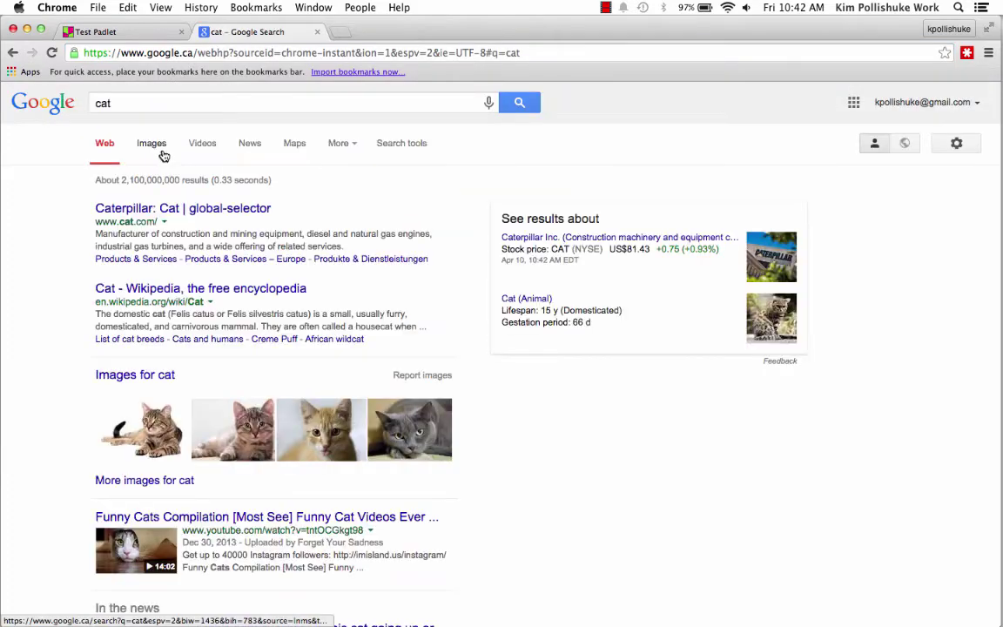
left_click(152, 146)
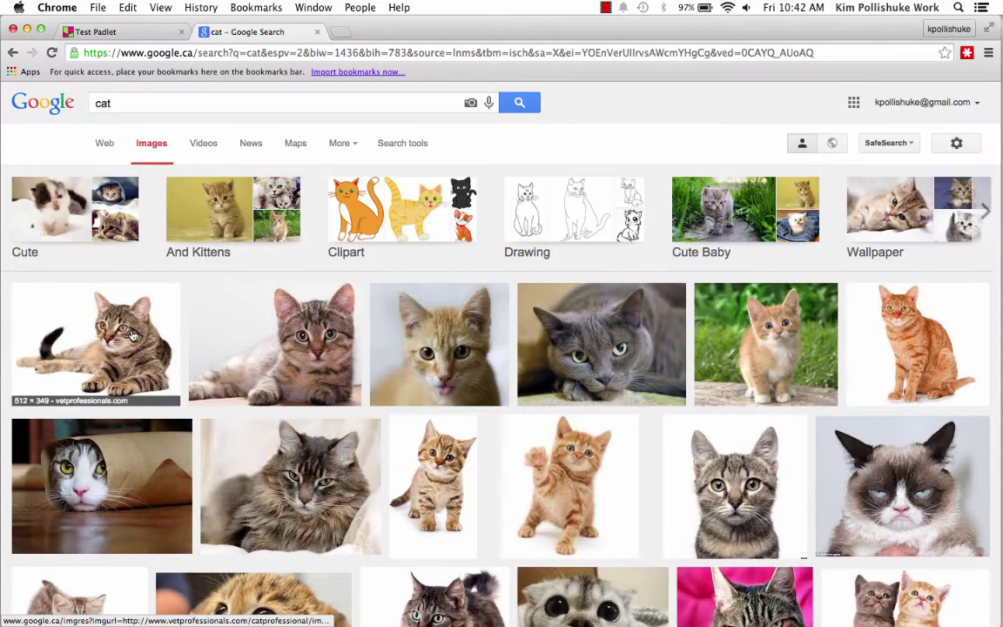
left_click(133, 336)
right_click(385, 371)
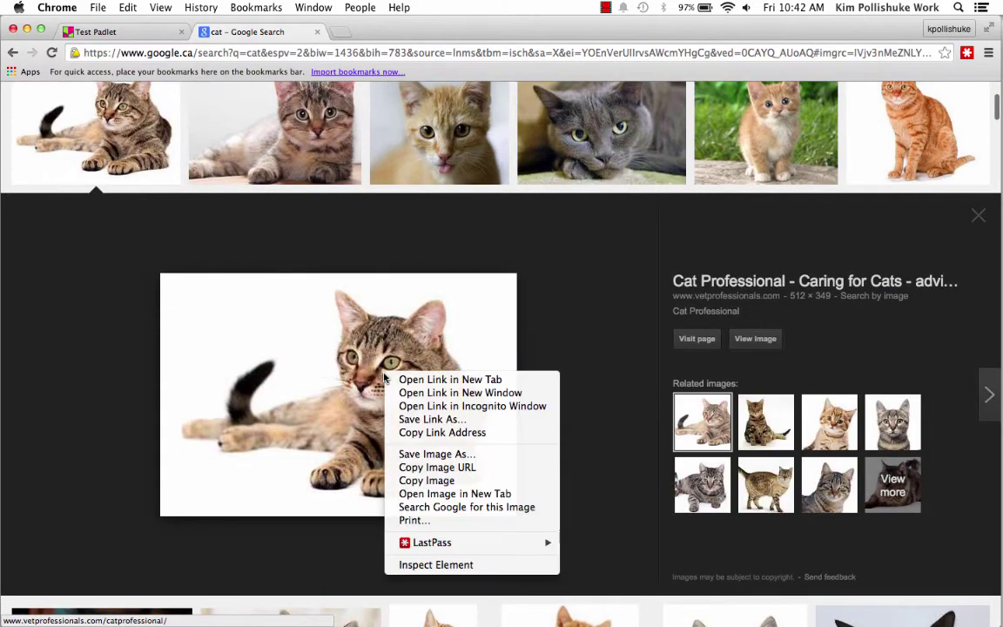
left_click(428, 469)
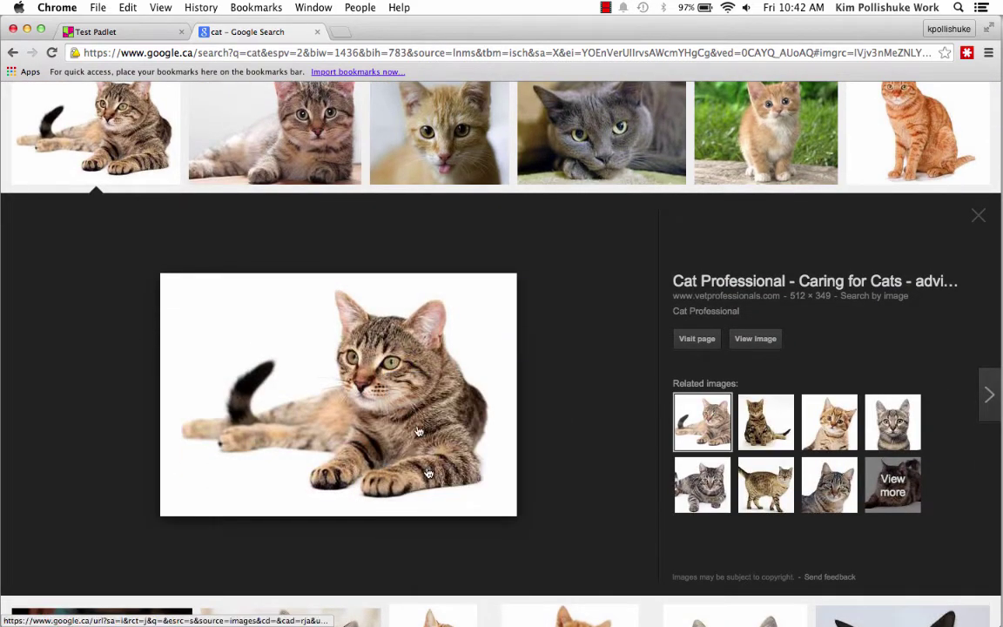
left_click(89, 32)
Attach the copied cat picture URL to the 'Add something' post.
left_click(512, 255)
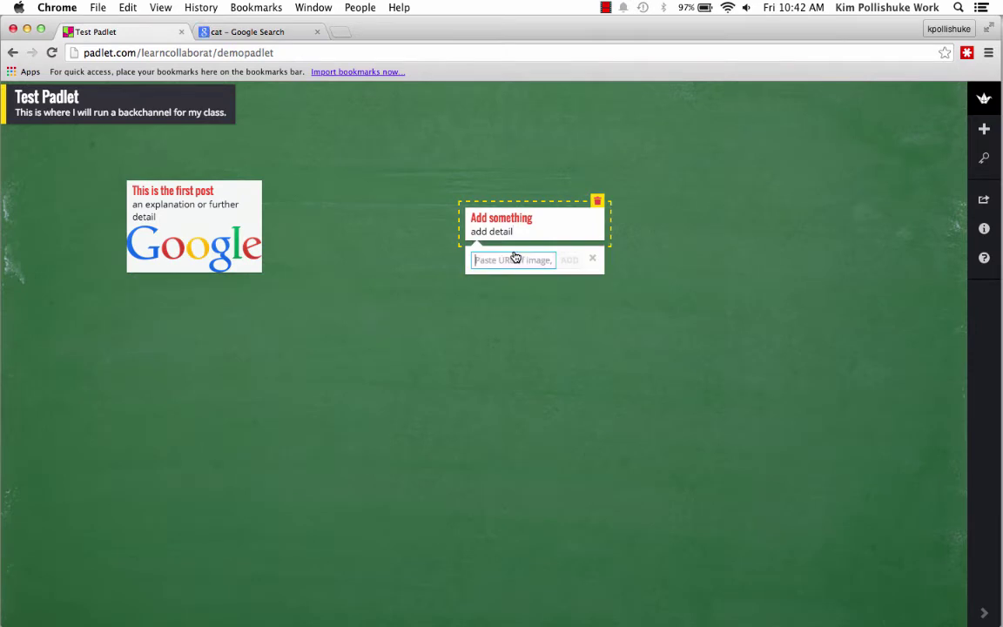
key("cmd+v")
left_click(570, 259)
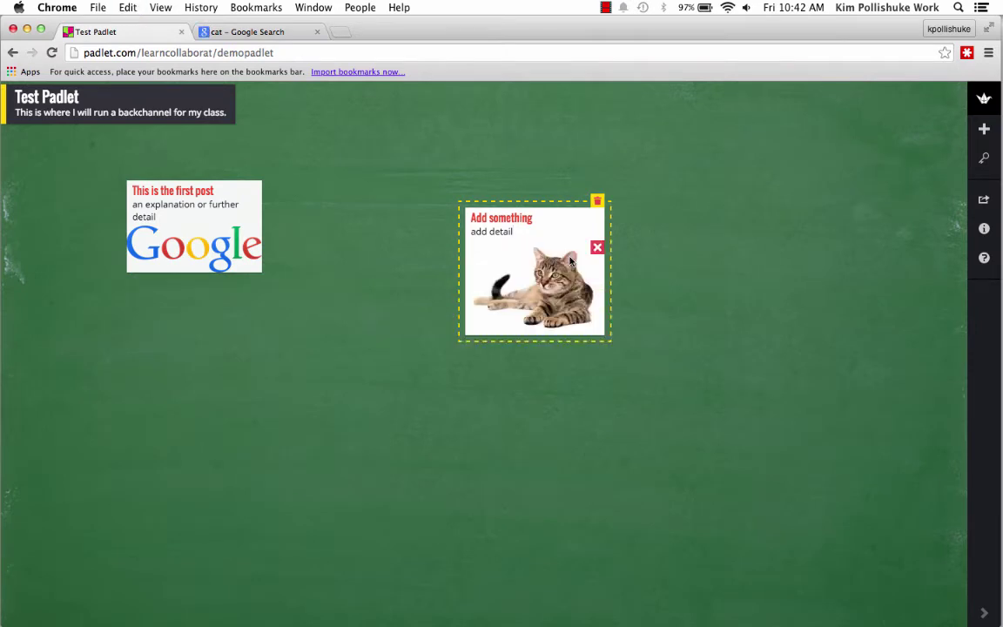
Enlarge the cat post and place it to the right of the Google post.
left_click_drag(531, 226, 484, 230)
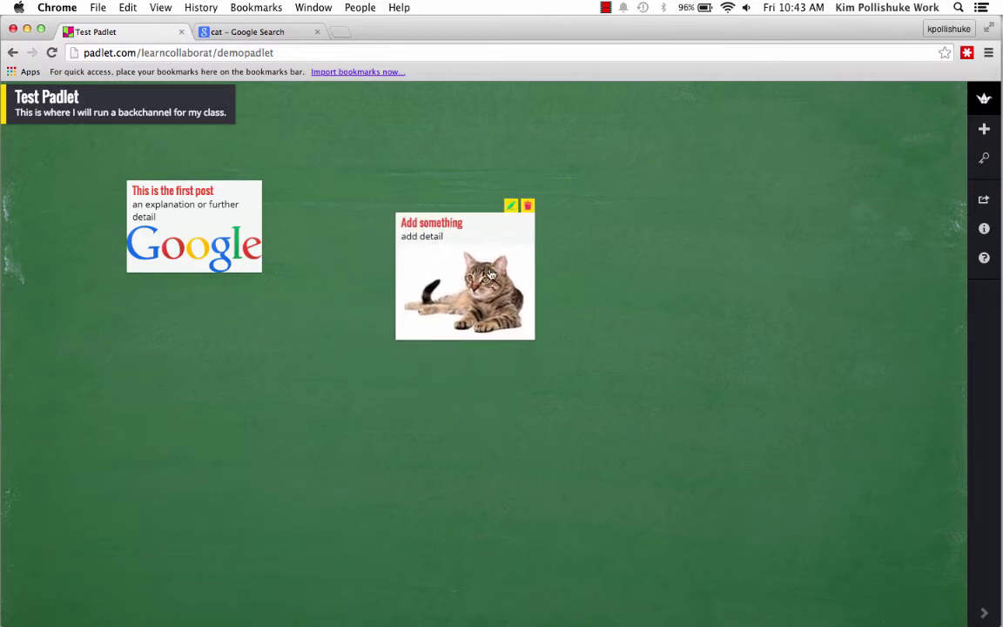
left_click_drag(533, 335, 744, 392)
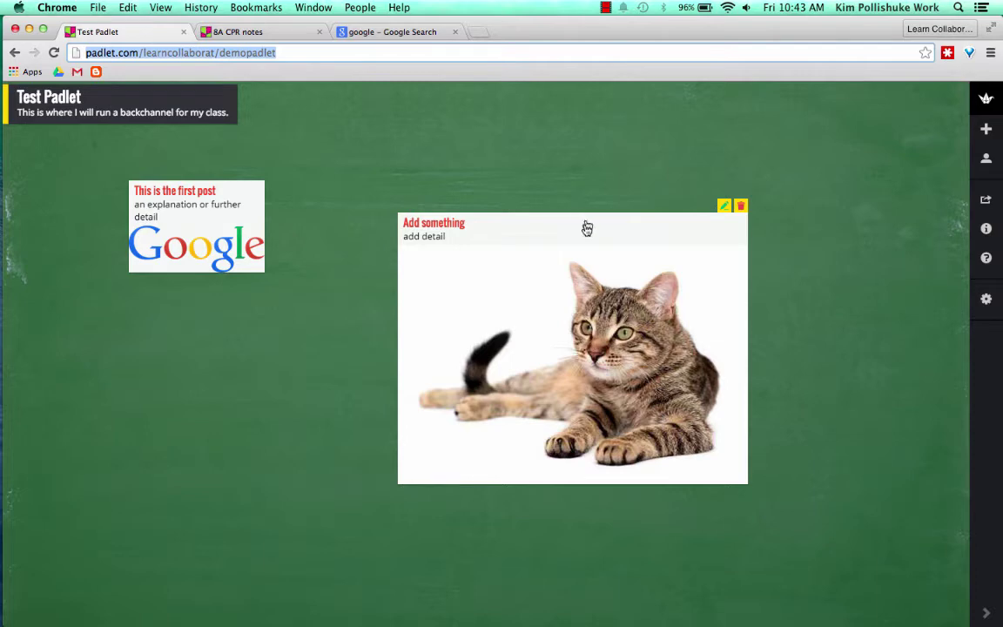
left_click_drag(587, 227, 563, 202)
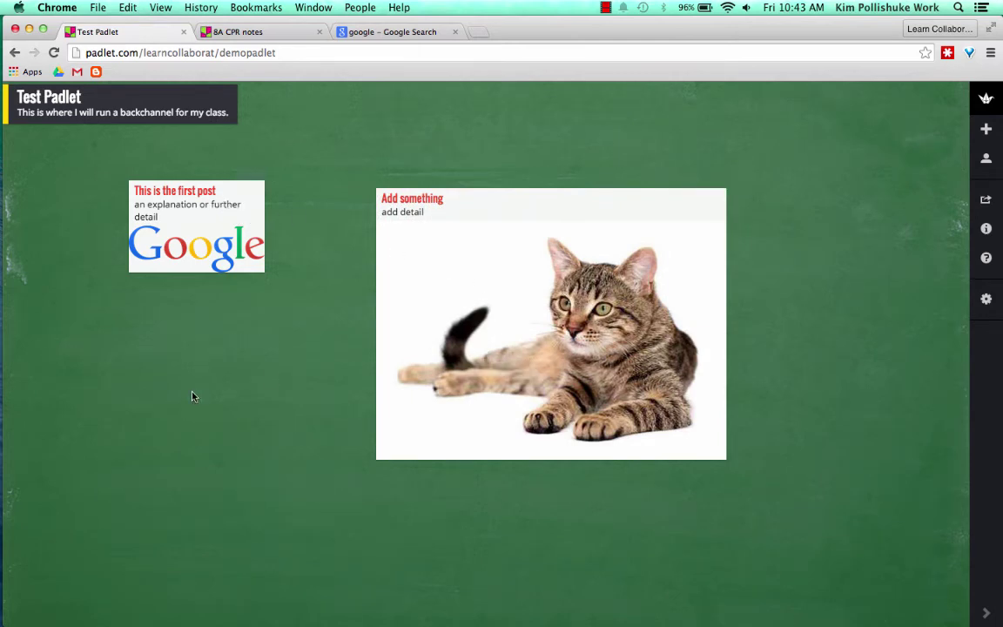
Add a third post below the Google post titled 'another post' with detail 'more detail'.
double_click(135, 423)
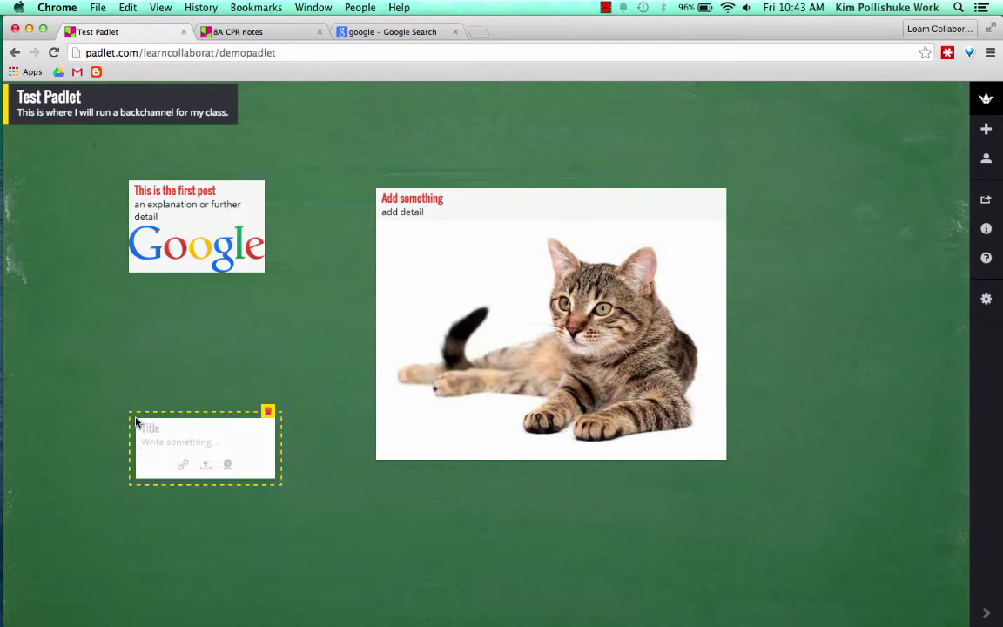
type("another post")
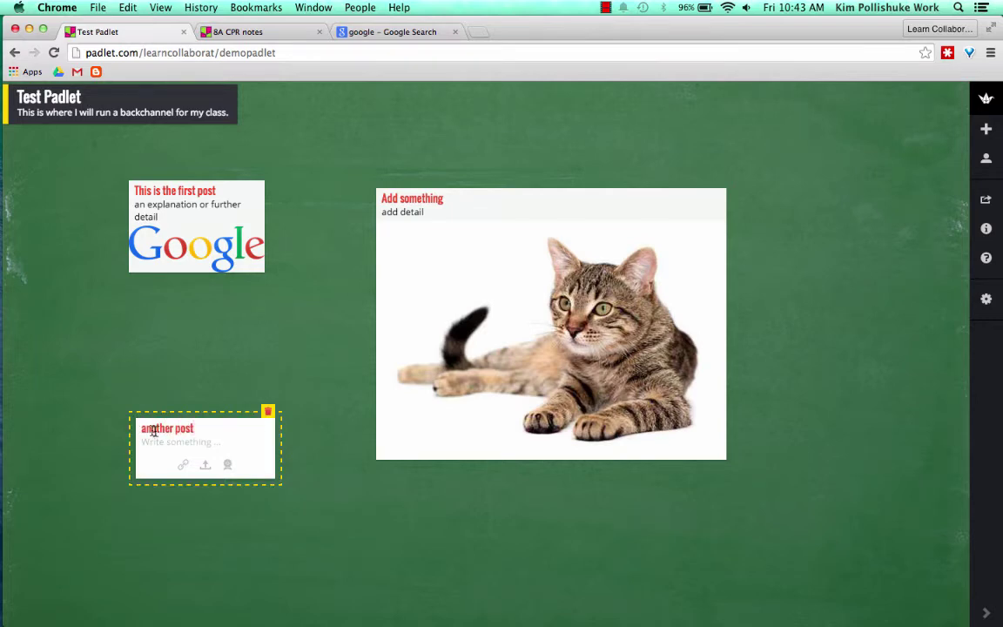
left_click(161, 444)
type("more detail")
left_click(364, 550)
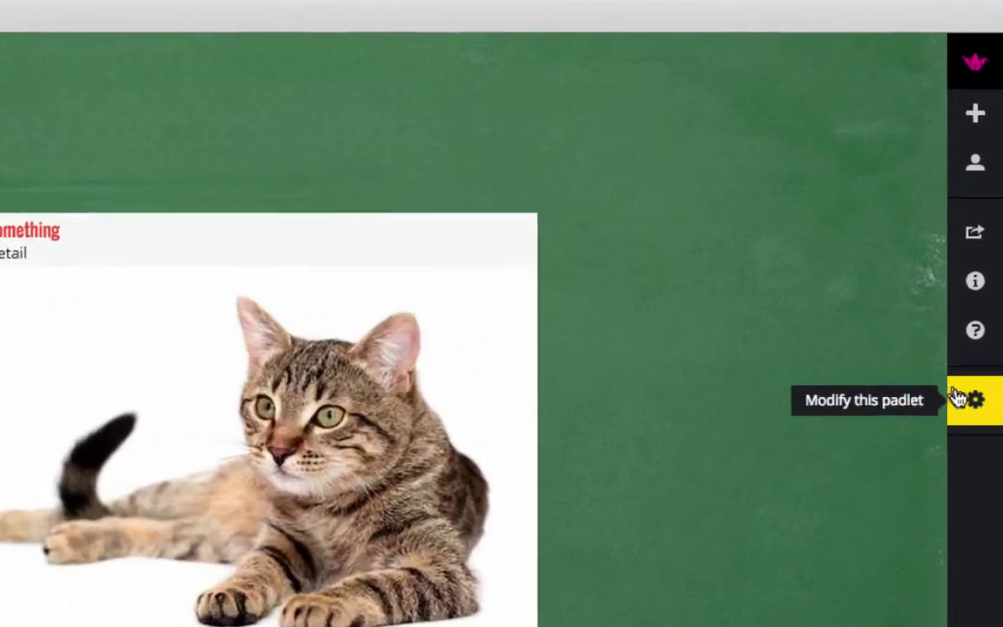
Switch the wall to the Stream layout and scroll through the stacked posts.
left_click(987, 298)
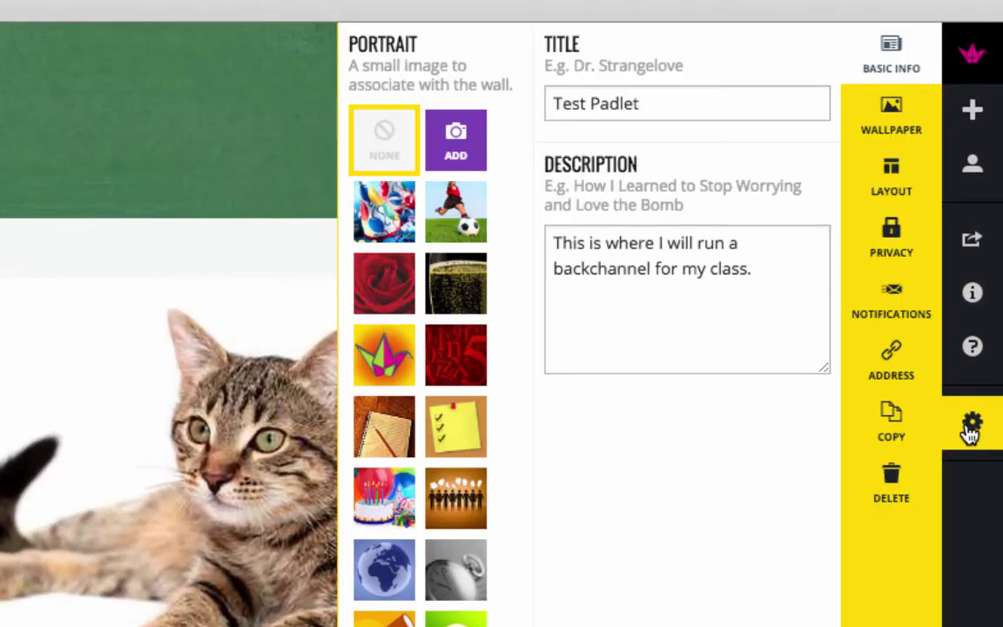
left_click(907, 174)
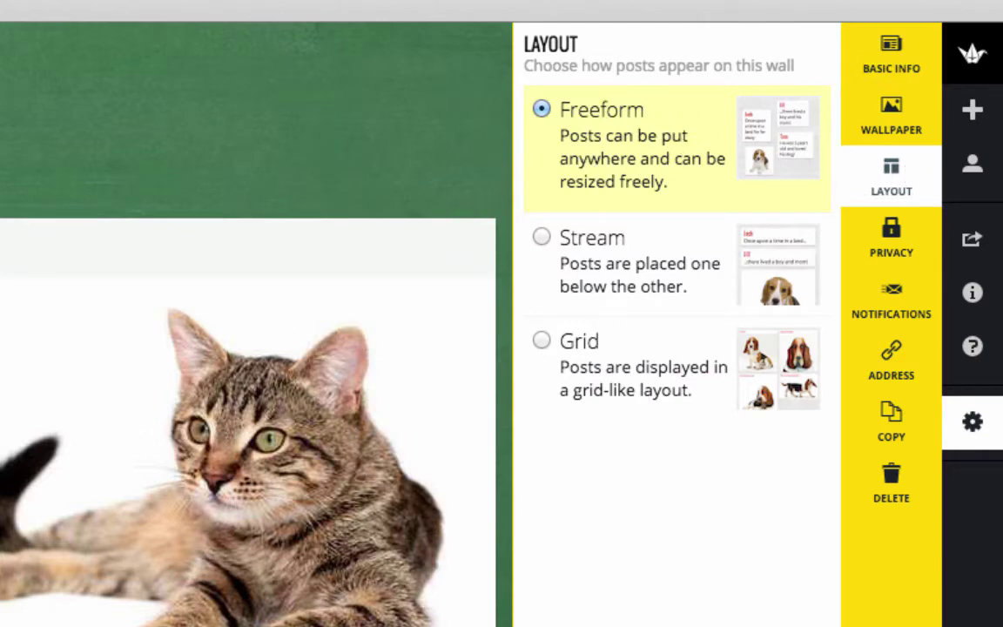
left_click(571, 250)
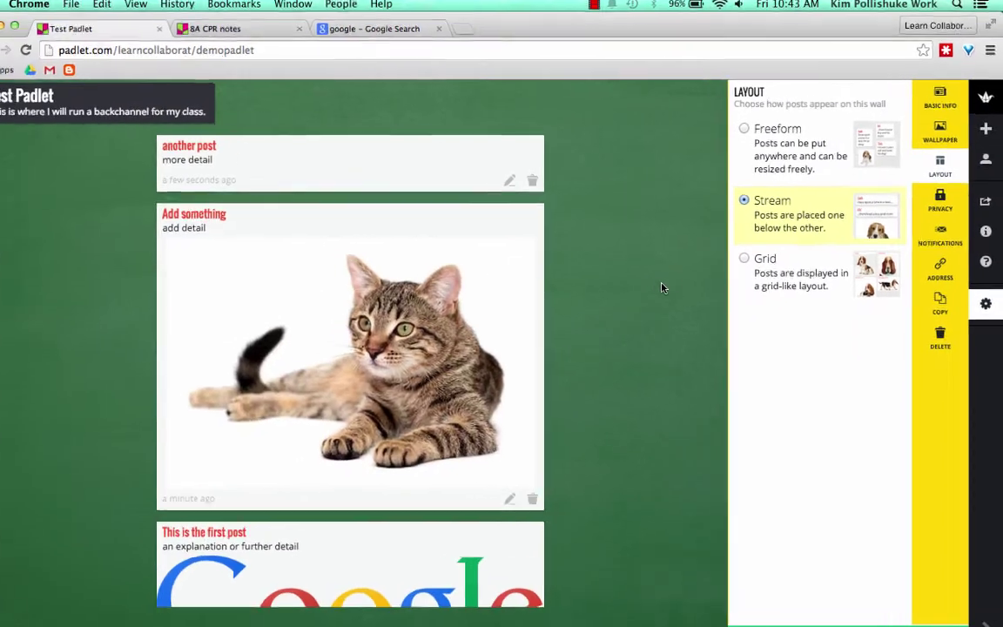
left_click(466, 366)
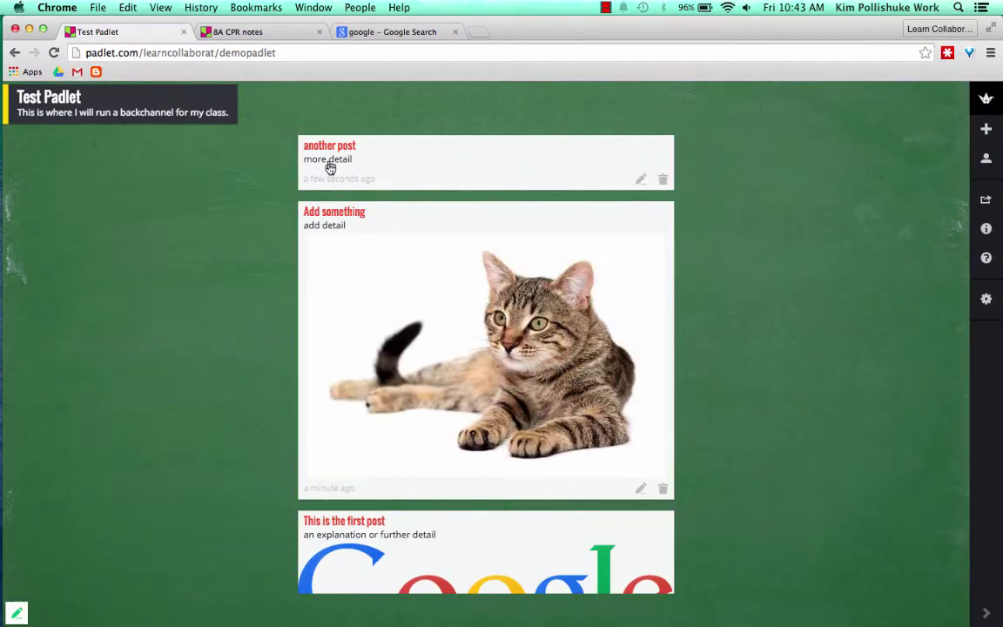
scroll(282, 276, "down", 3)
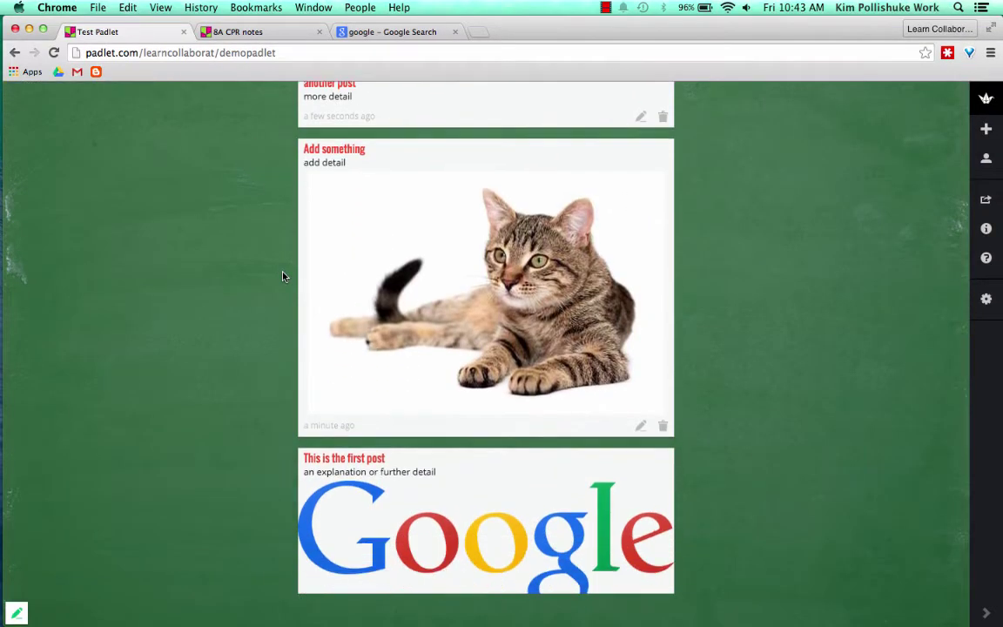
scroll(554, 559, "up", 3)
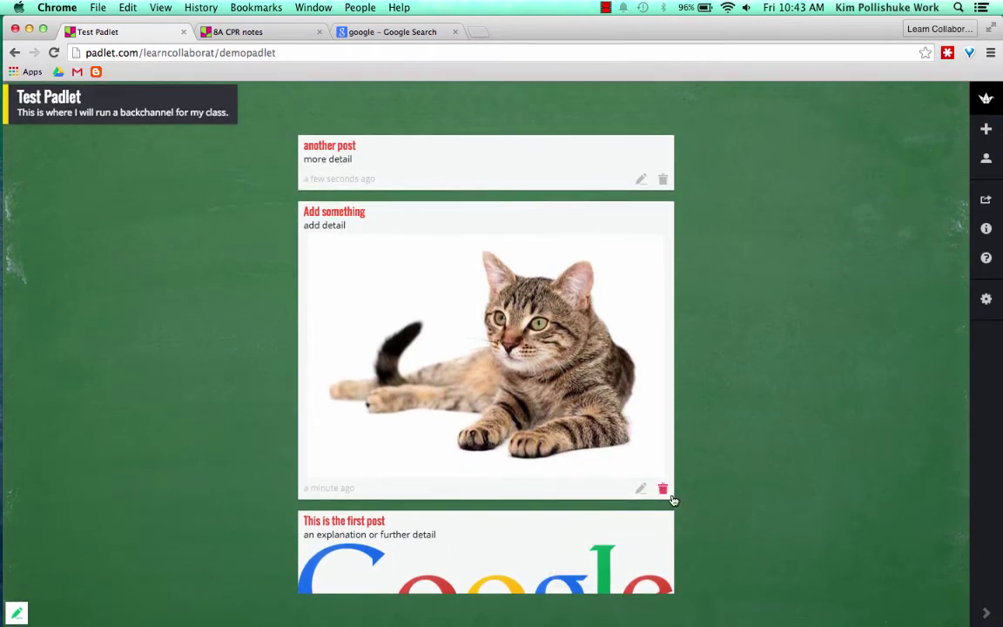
scroll(673, 502, "down", 3)
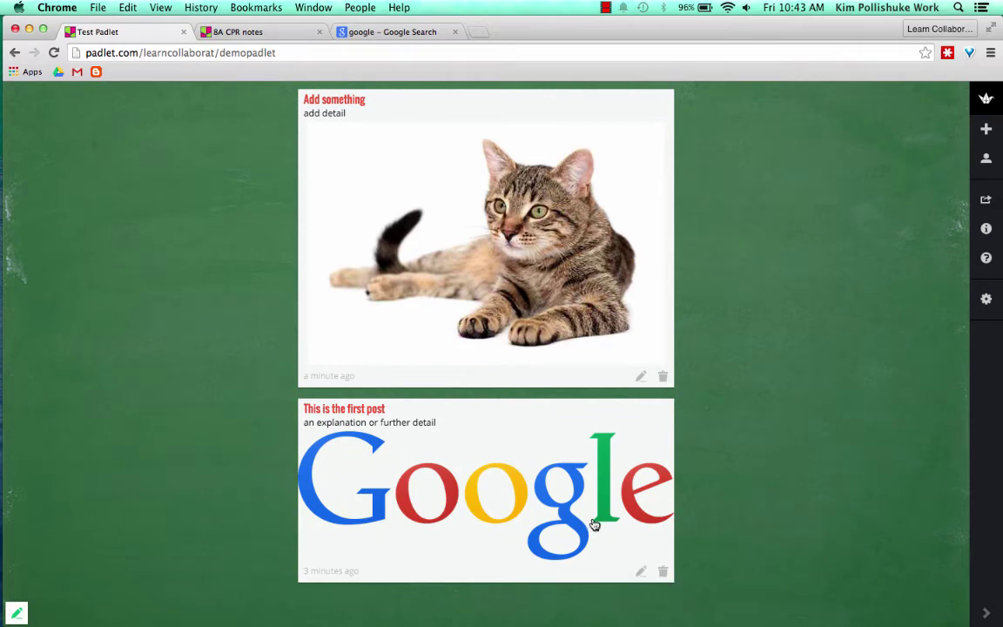
scroll(502, 471, "up", 3)
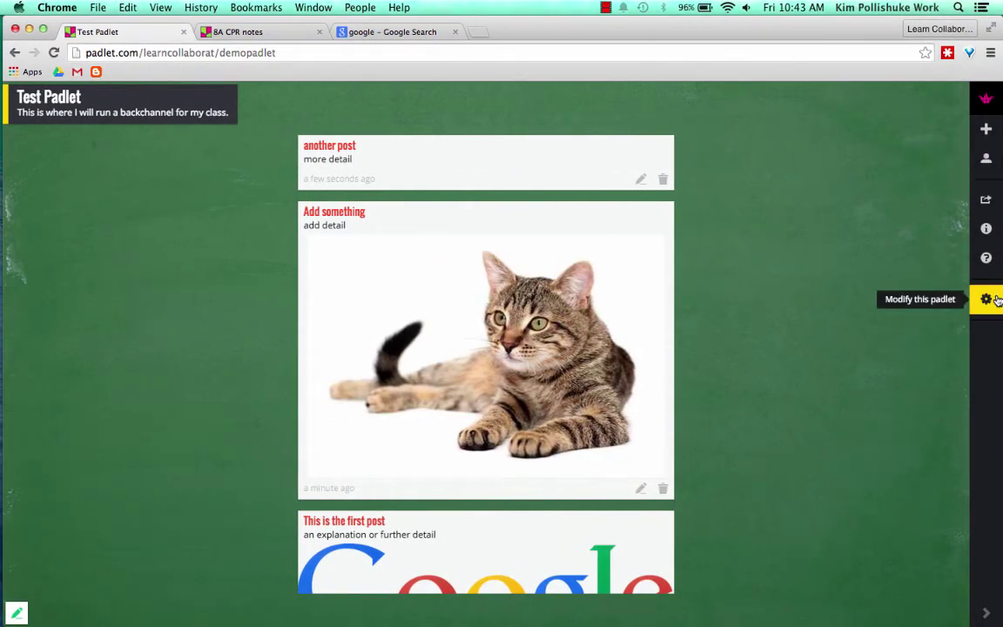
Change the Test Padlet wall to the Grid layout, then bring up the 8A CPR notes wall.
left_click(986, 299)
left_click(940, 170)
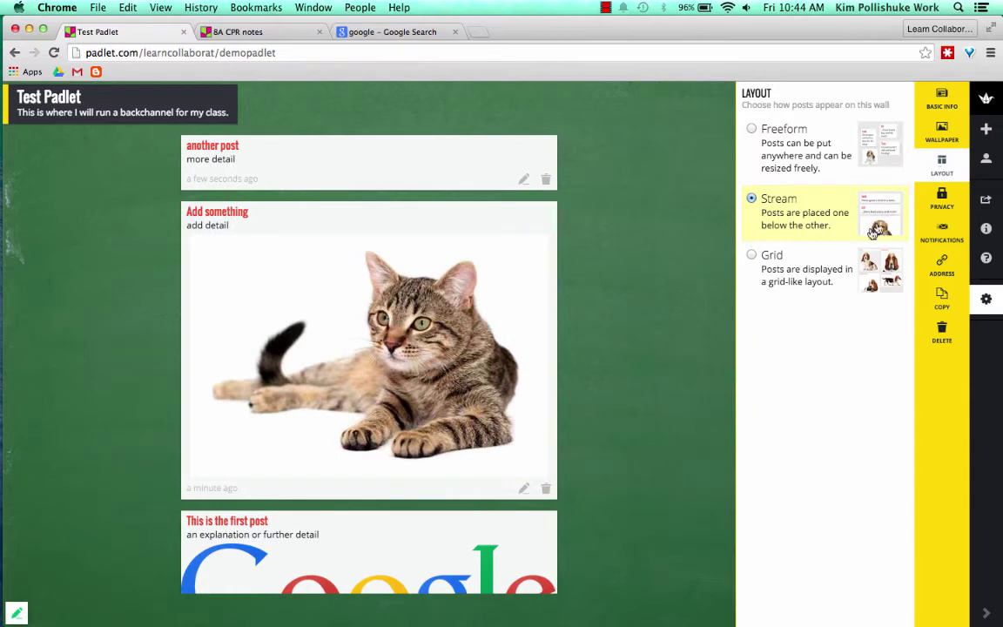
left_click(802, 278)
left_click(617, 364)
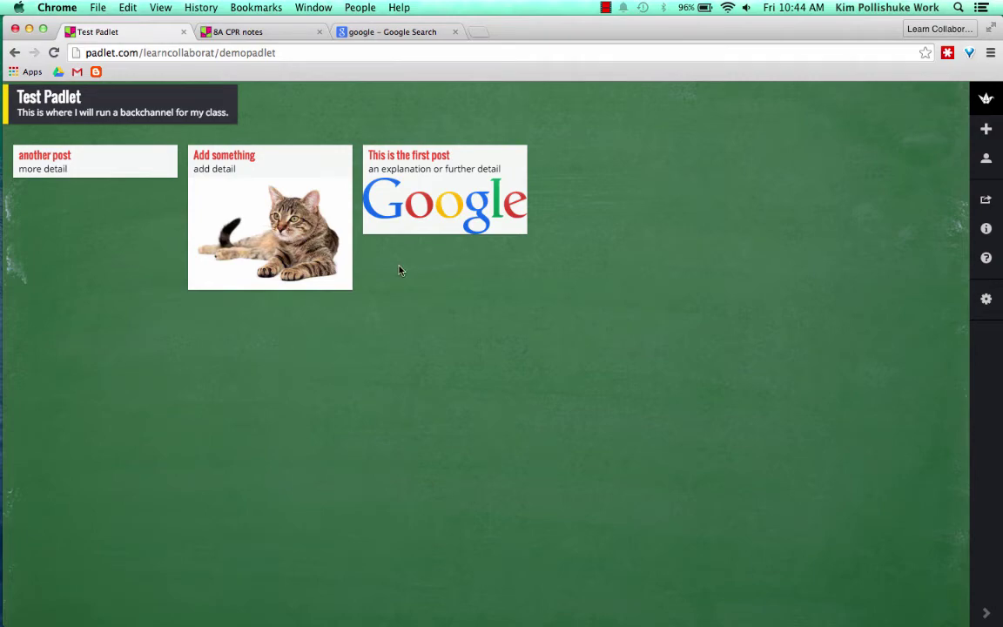
left_click(261, 33)
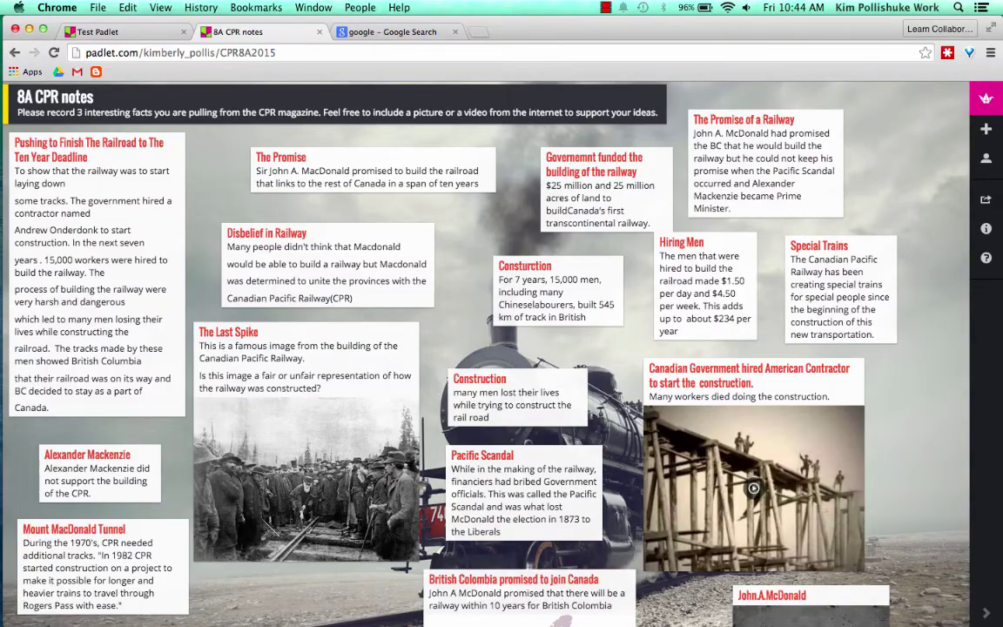
Scroll through the 8A CPR notes class wall, then return to the Test Padlet board.
key("super+grave")
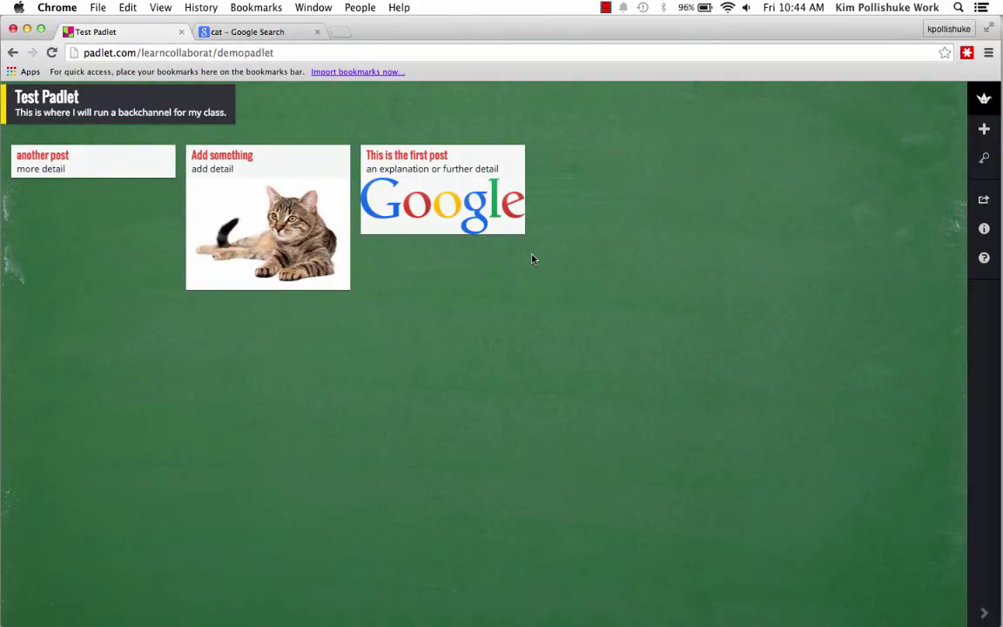
key("ctrl+Left")
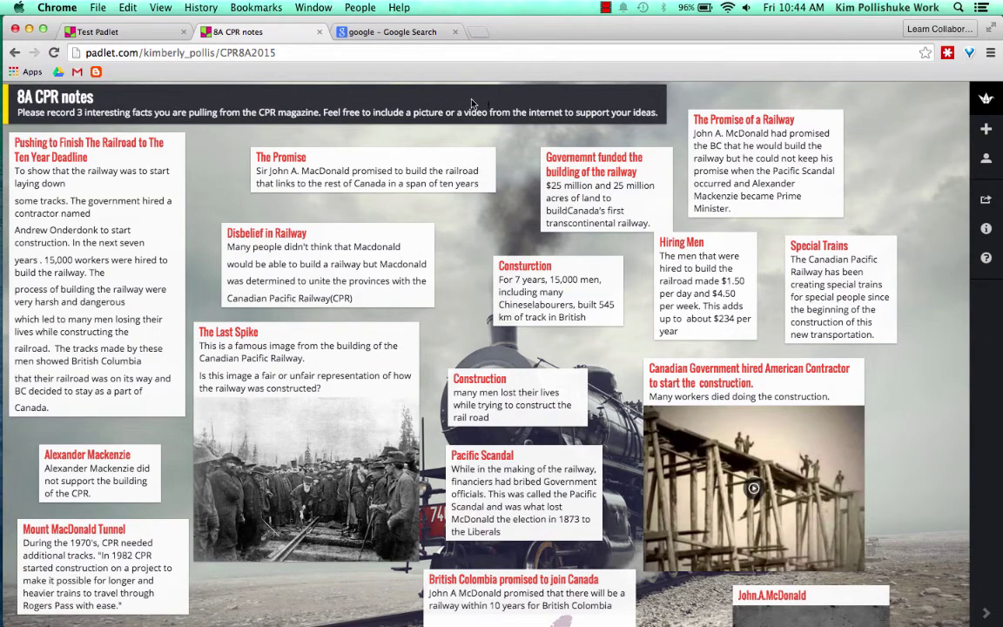
scroll(470, 205, "down", 1)
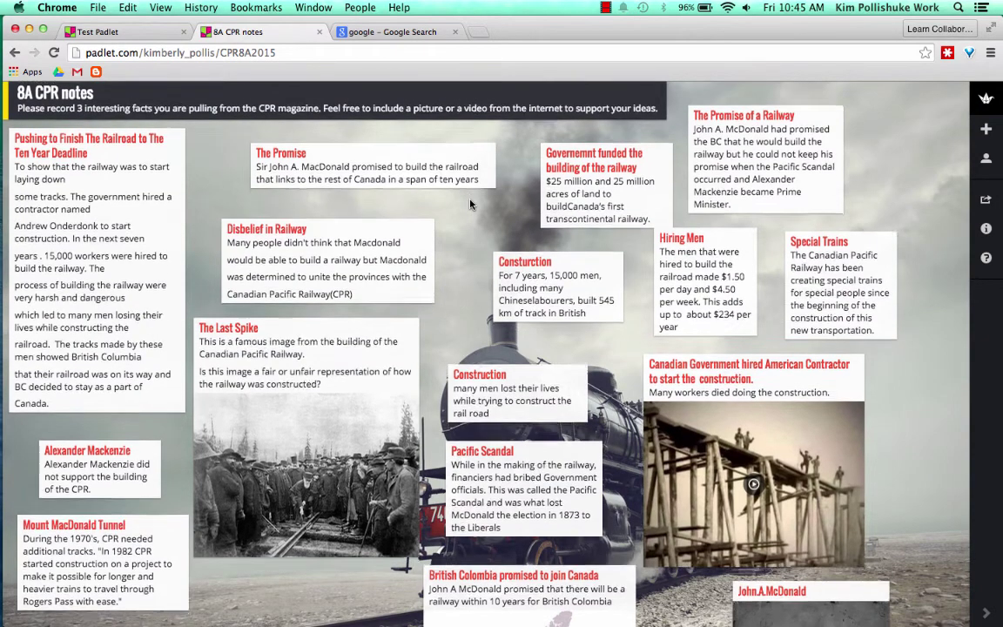
scroll(470, 205, "down", 5)
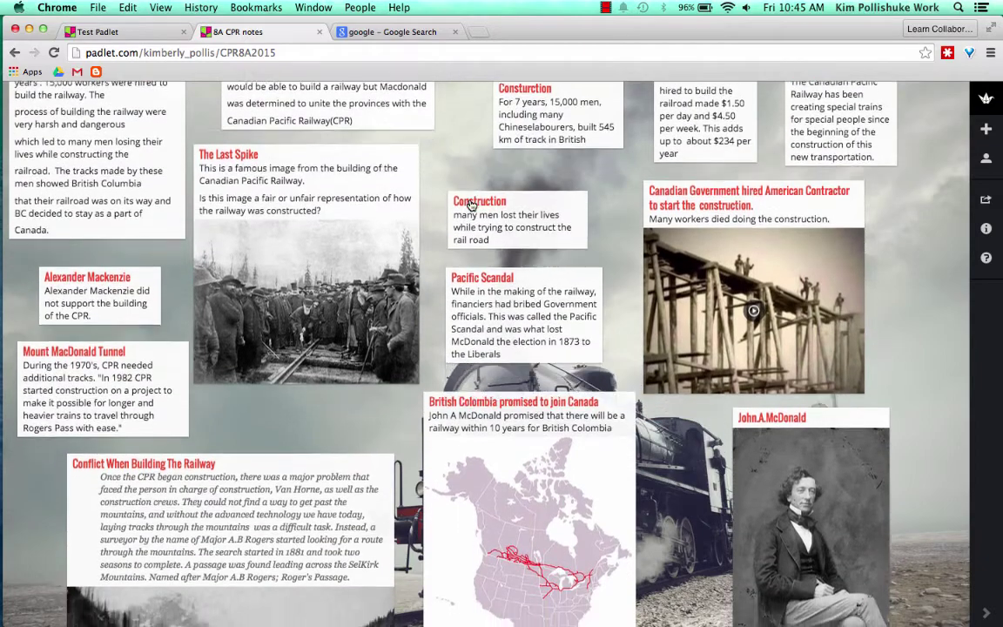
scroll(470, 205, "down", 5)
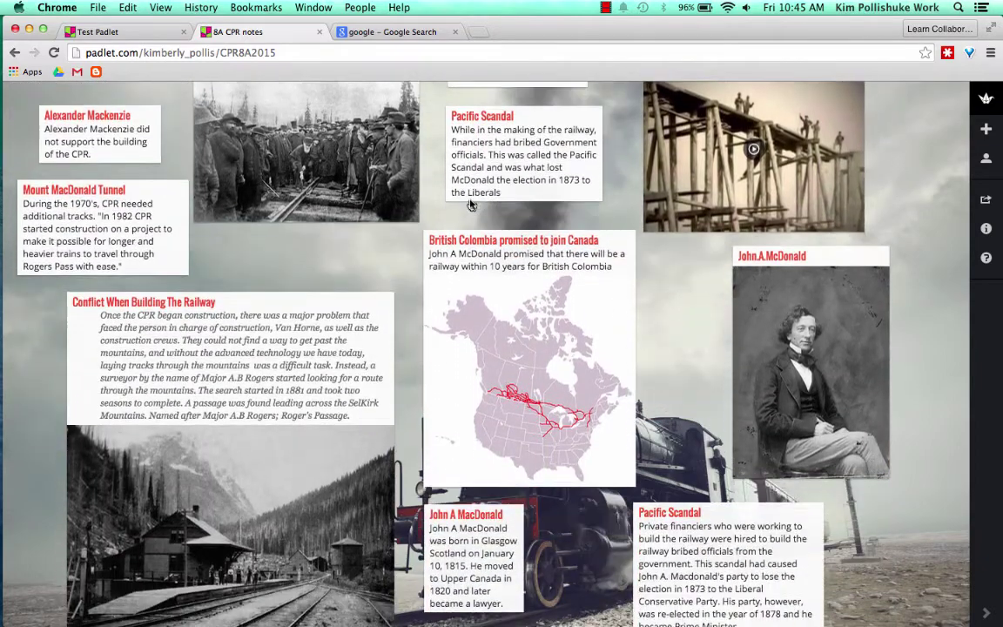
scroll(470, 205, "down", 8)
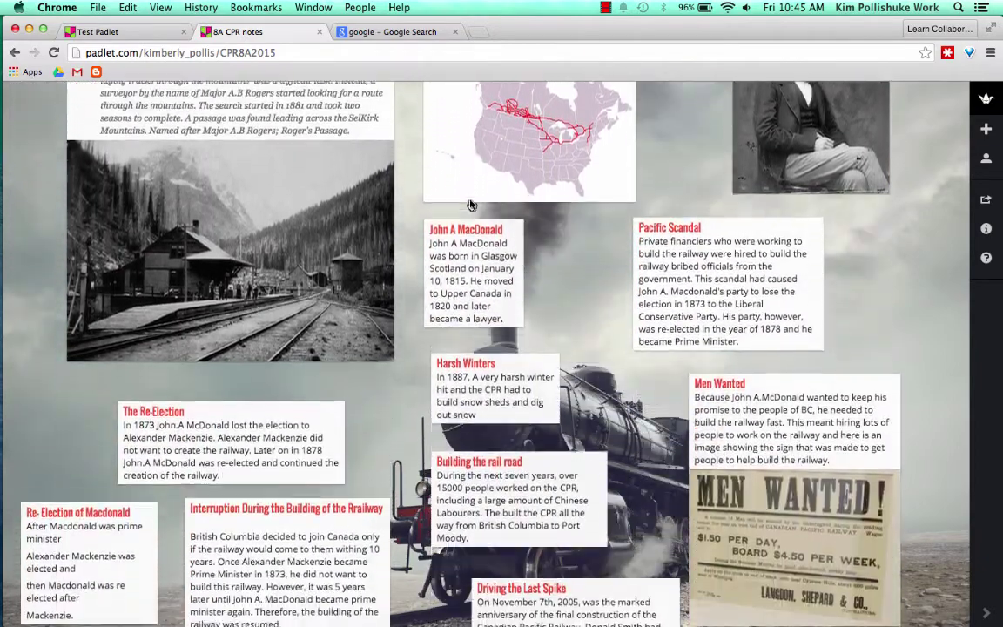
scroll(471, 205, "down", 5)
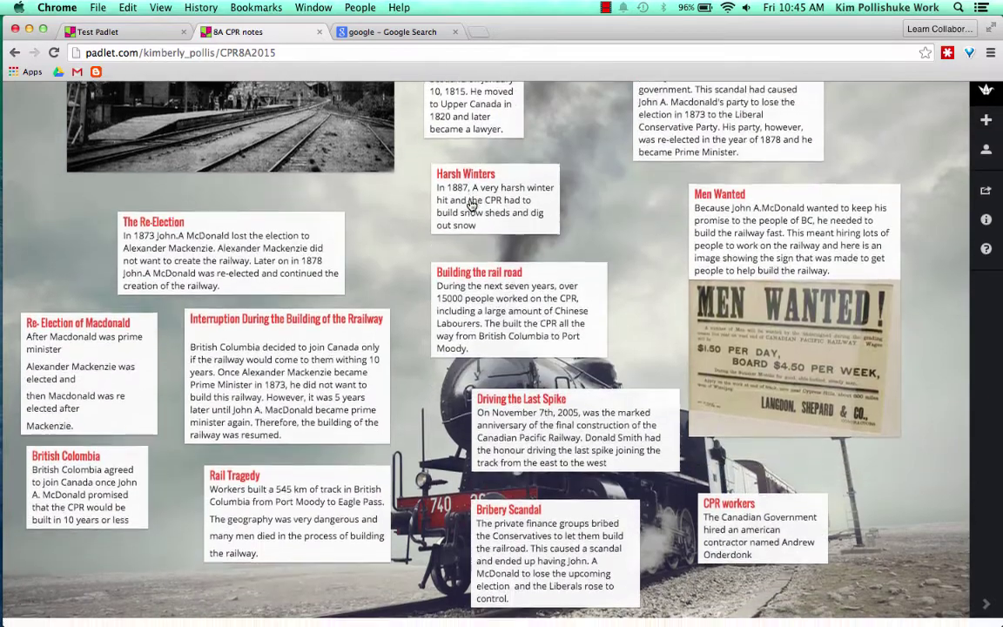
scroll(471, 203, "up", 13)
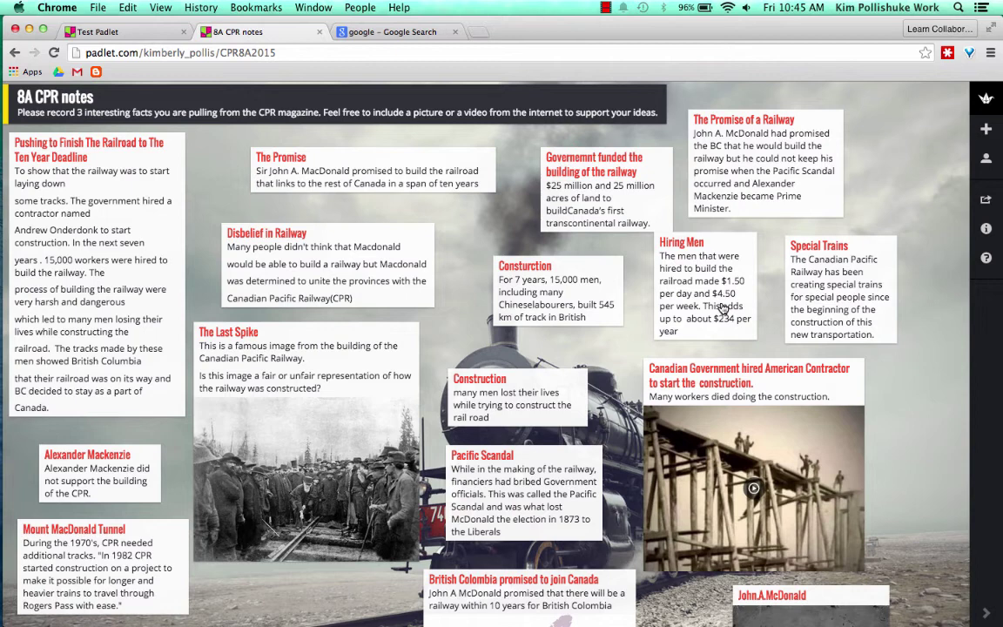
key("ctrl+shift+Tab")
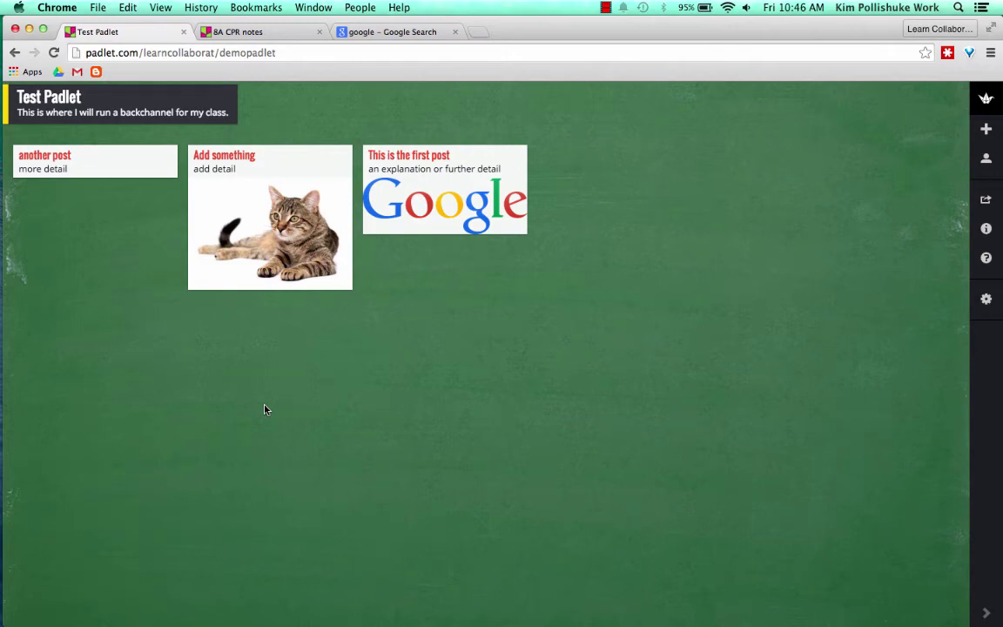
Load the NMPS is 21st Century School Padlet in the Google Search tab from its copied URL.
left_click(383, 31)
left_click(330, 51)
type("http://padlet.com/kimberly_pollis/ICTLE6")
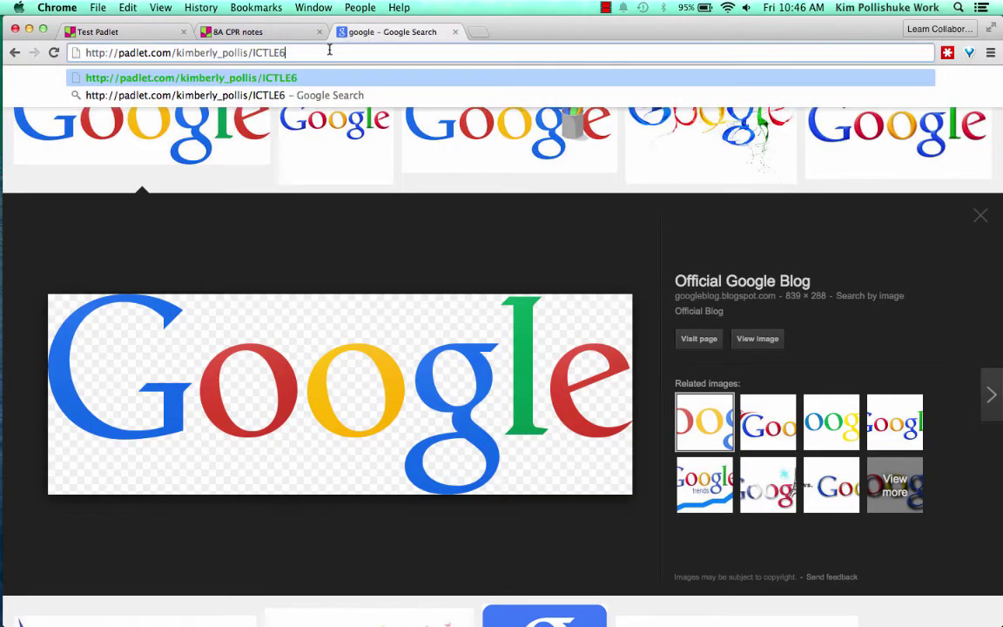
key("Return")
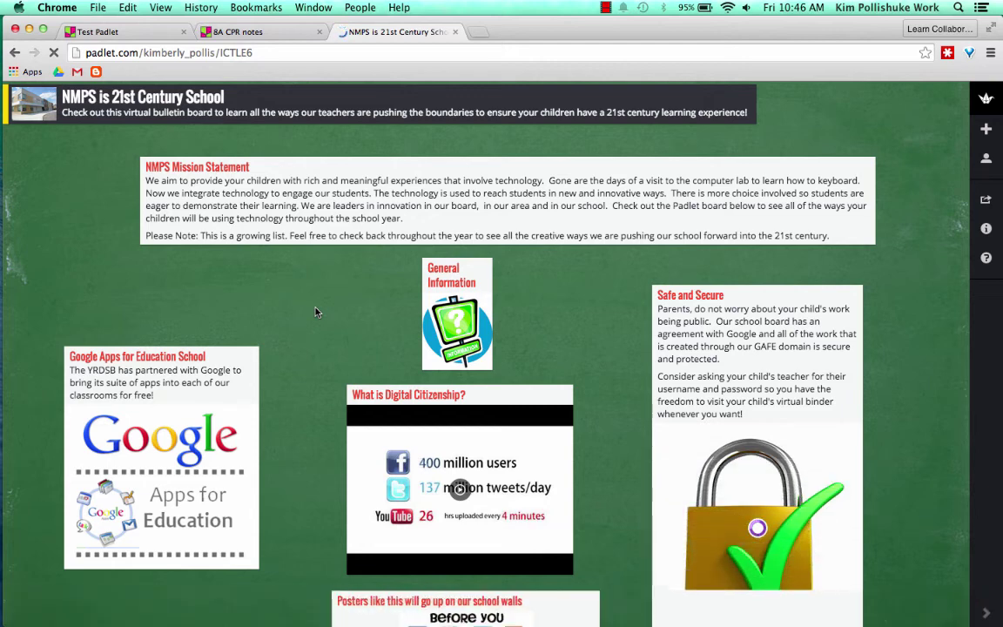
Scroll through the NMPS board, from its mission statement down through the classroom technology posts.
scroll(316, 311, "down", 3)
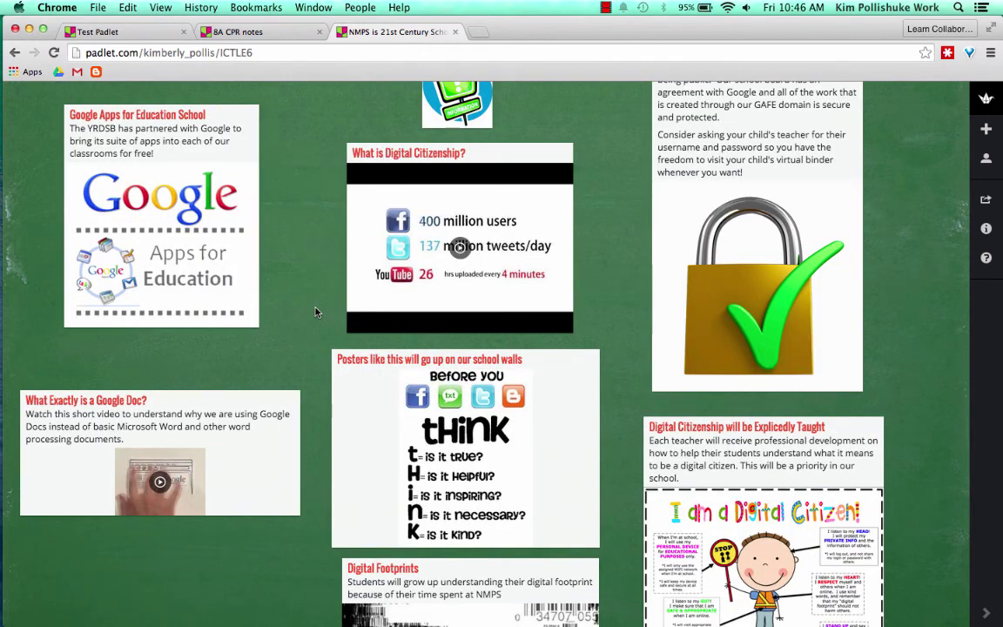
scroll(316, 311, "up", 3)
scroll(316, 312, "down", 3)
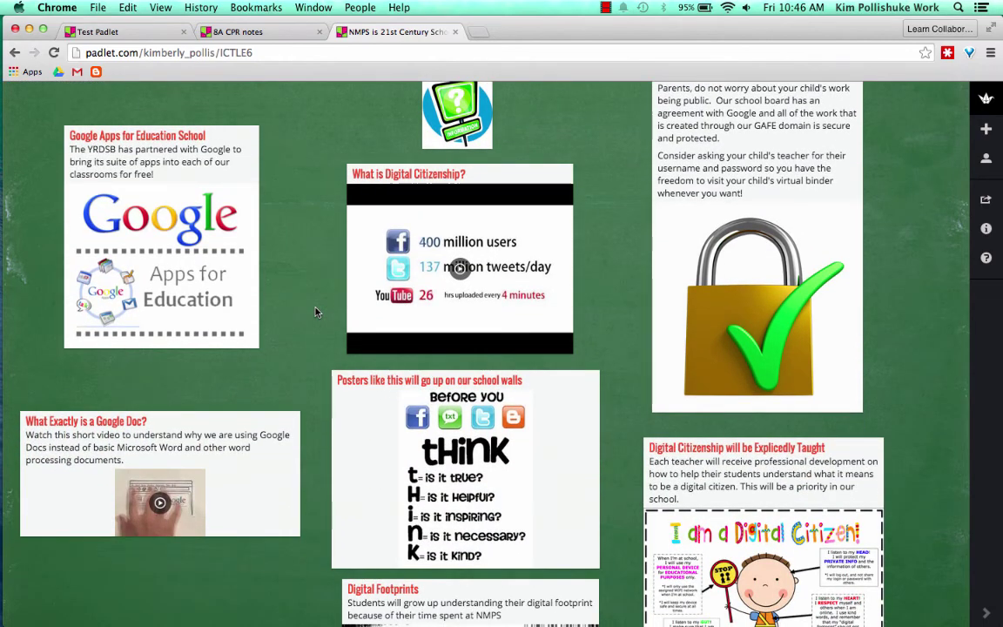
scroll(314, 314, "down", 1)
scroll(255, 286, "down", 1)
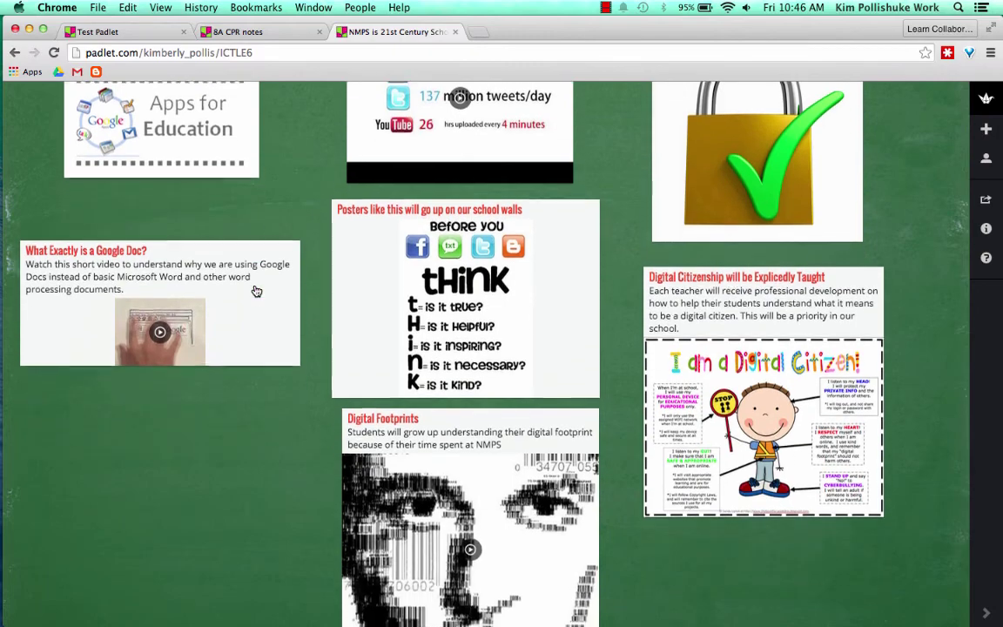
scroll(257, 291, "up", 4)
scroll(287, 314, "down", 3)
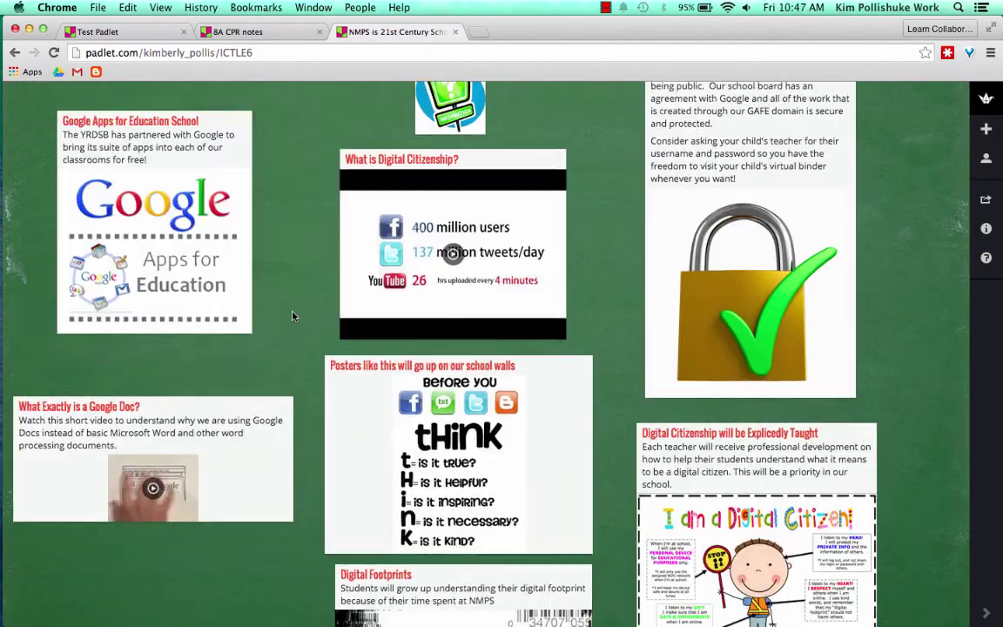
scroll(294, 316, "down", 1)
scroll(294, 317, "down", 2)
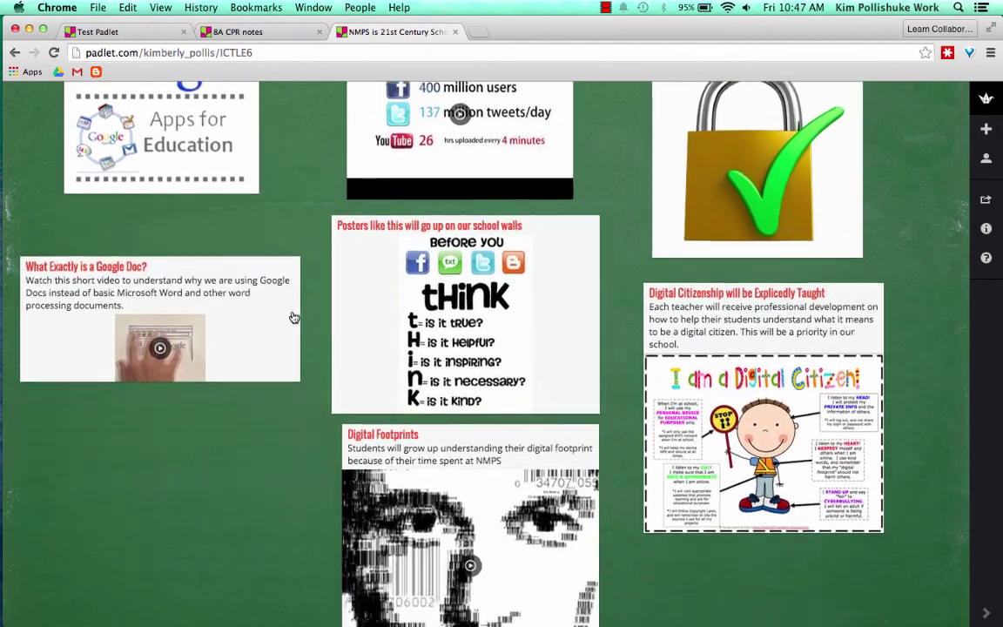
scroll(293, 315, "down", 4)
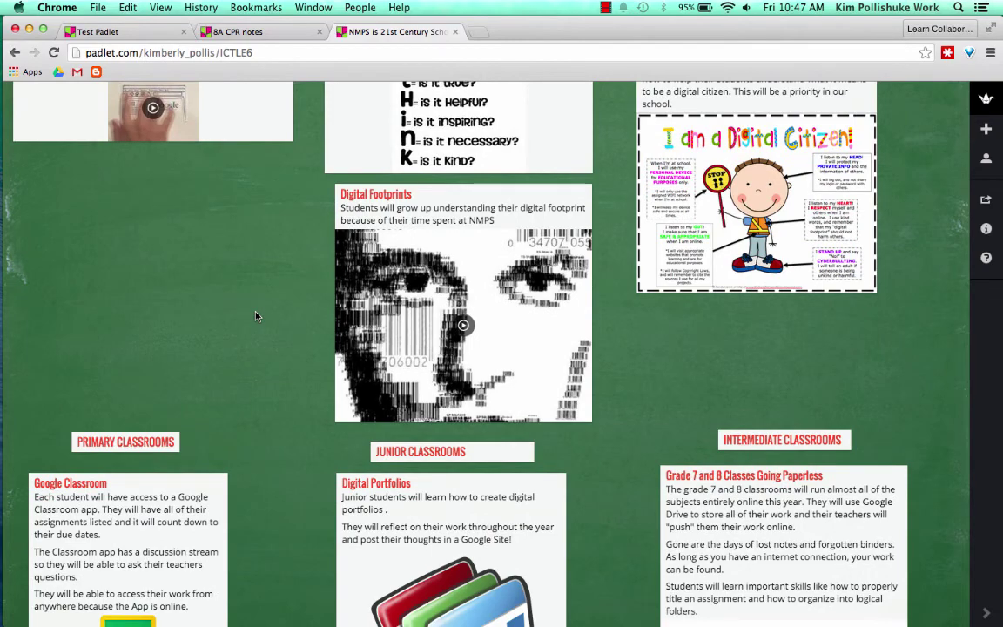
scroll(256, 316, "down", 3)
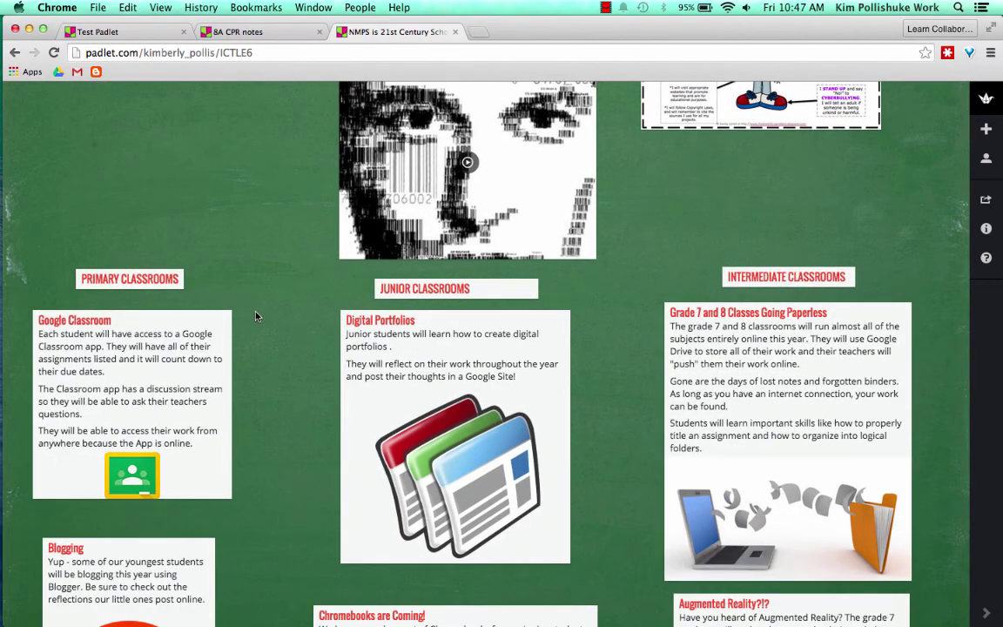
scroll(256, 317, "down", 2)
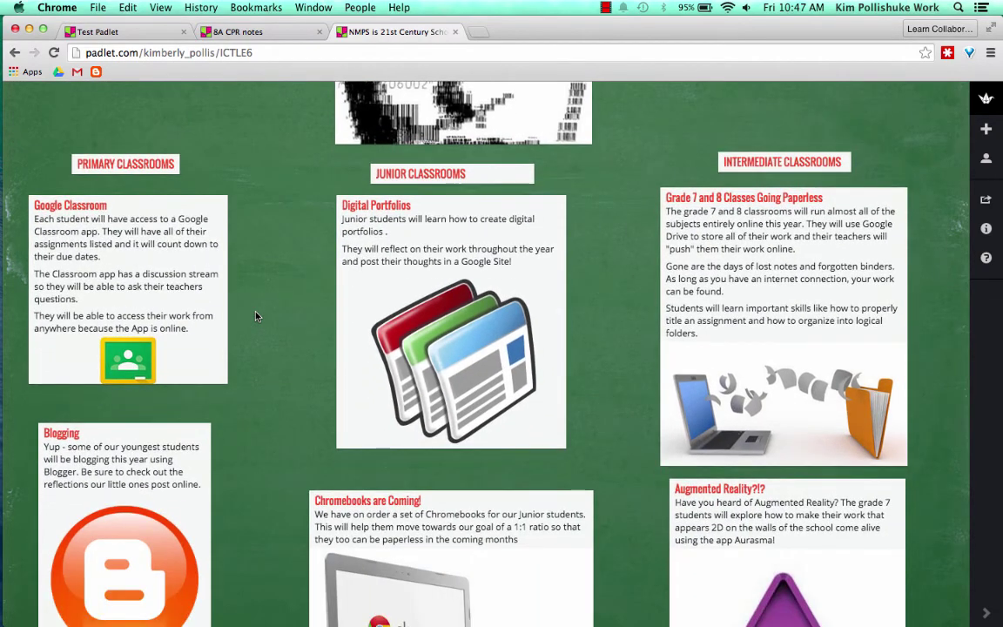
scroll(256, 316, "down", 2)
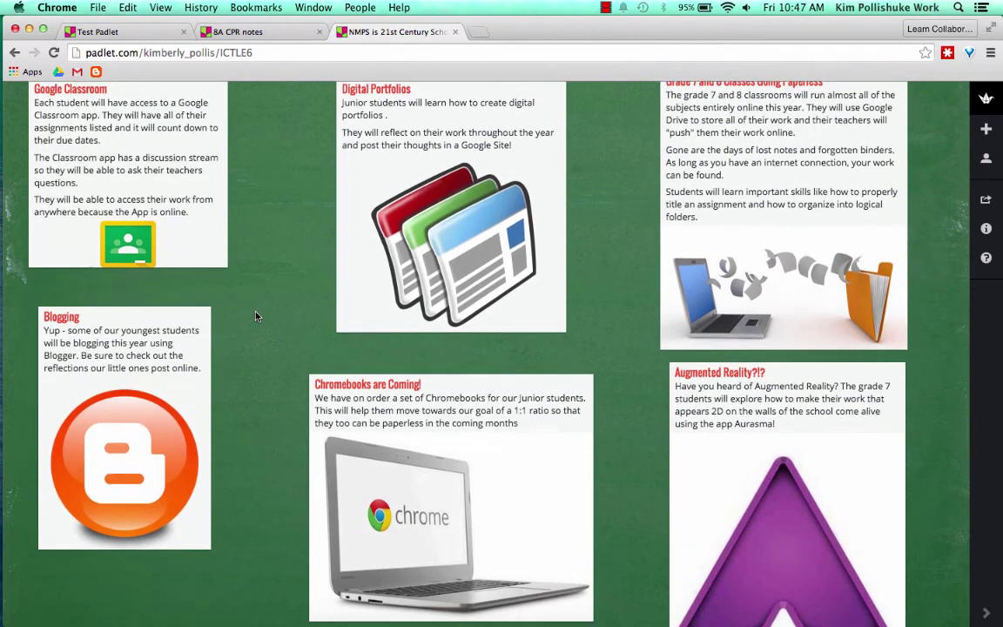
scroll(256, 316, "down", 1)
scroll(256, 316, "up", 3)
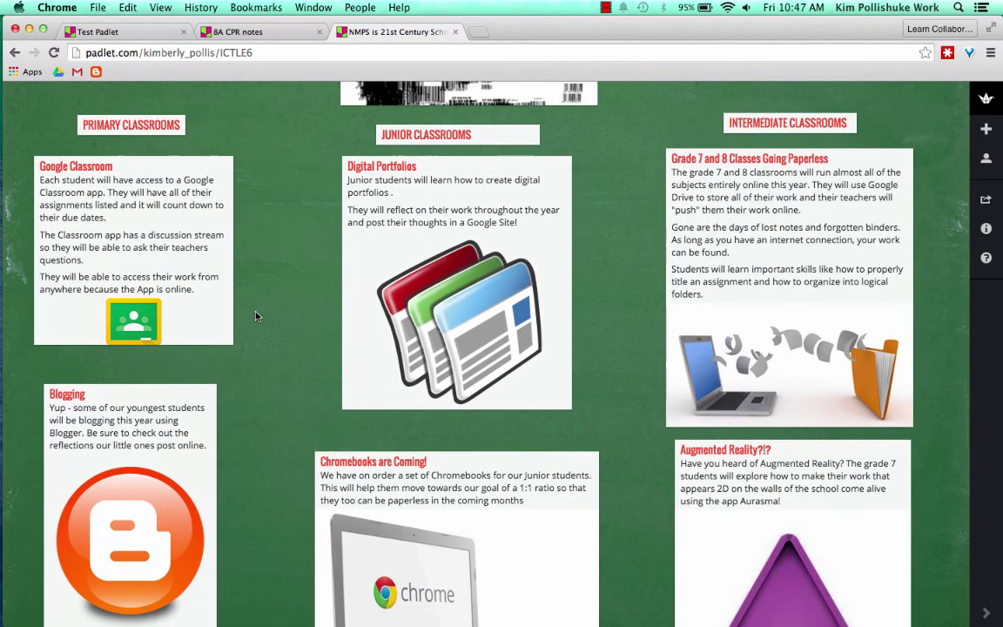
scroll(256, 316, "down", 8)
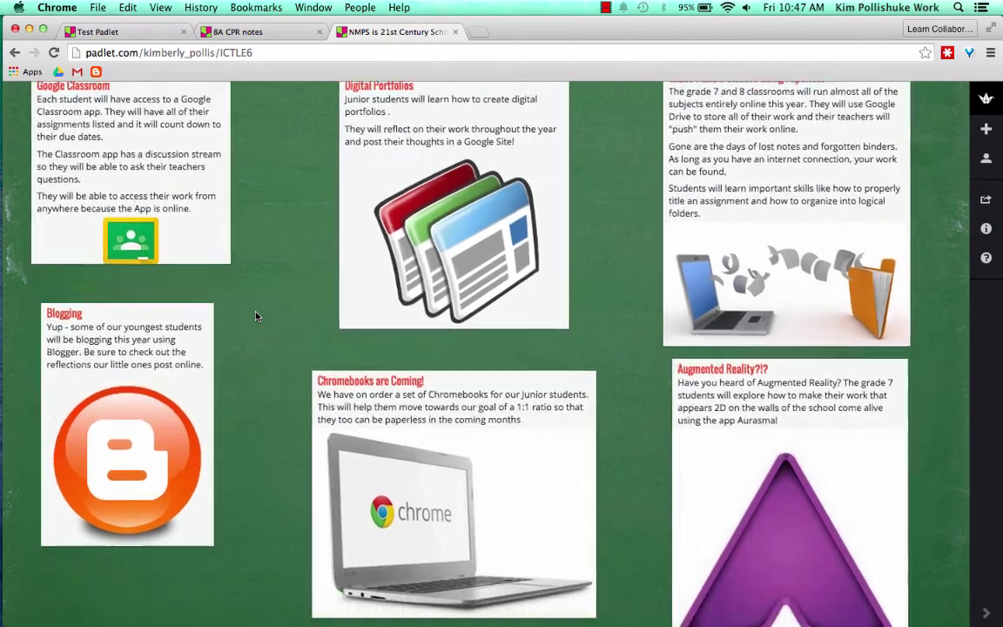
scroll(256, 316, "down", 6)
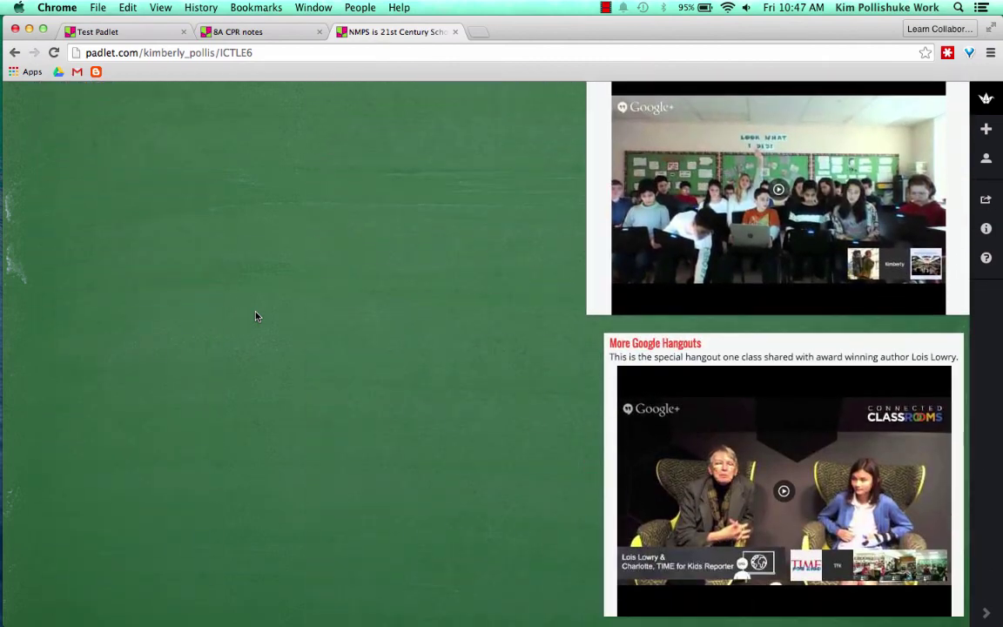
scroll(256, 316, "down", 10)
scroll(256, 304, "down", 15)
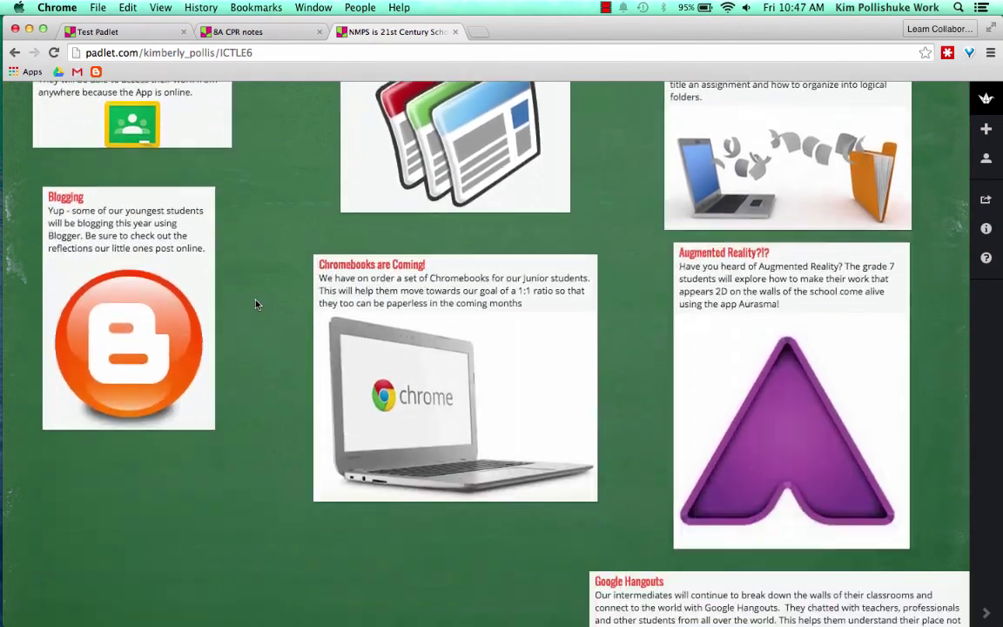
scroll(256, 304, "down", 1)
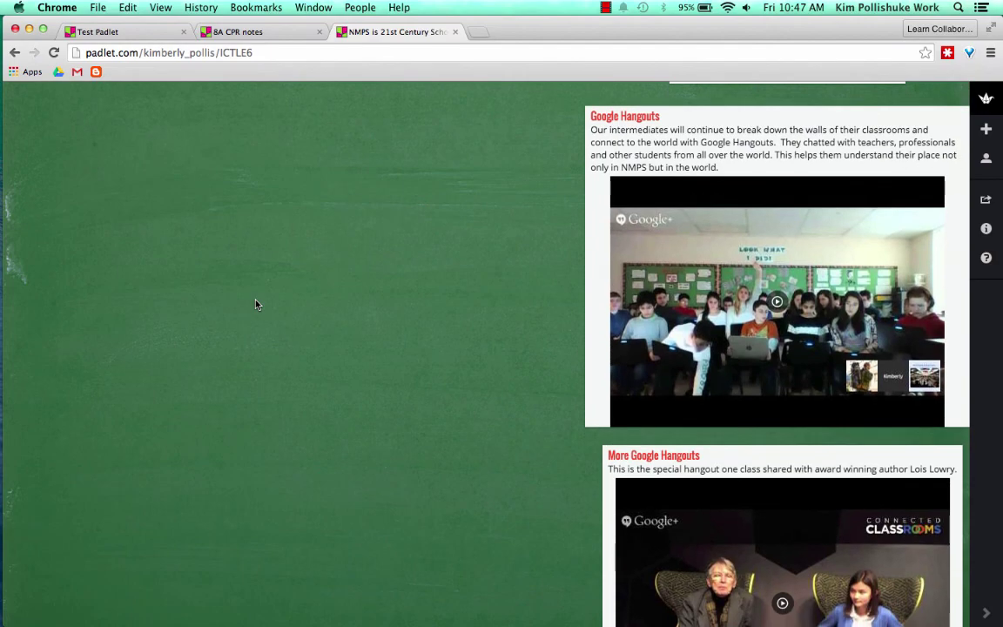
scroll(256, 304, "down", 3)
scroll(256, 304, "up", 15)
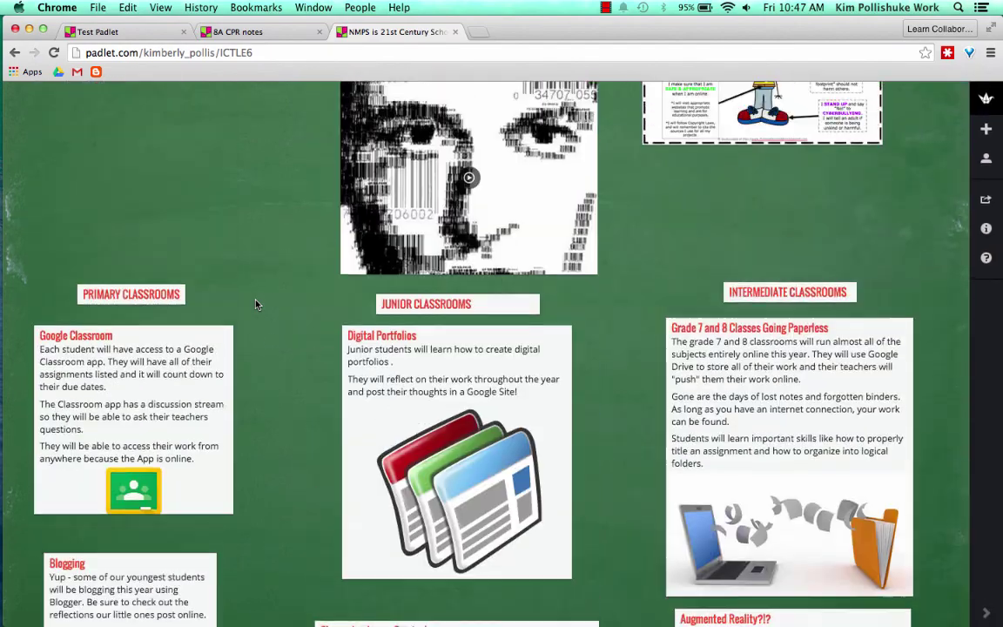
scroll(256, 304, "up", 10)
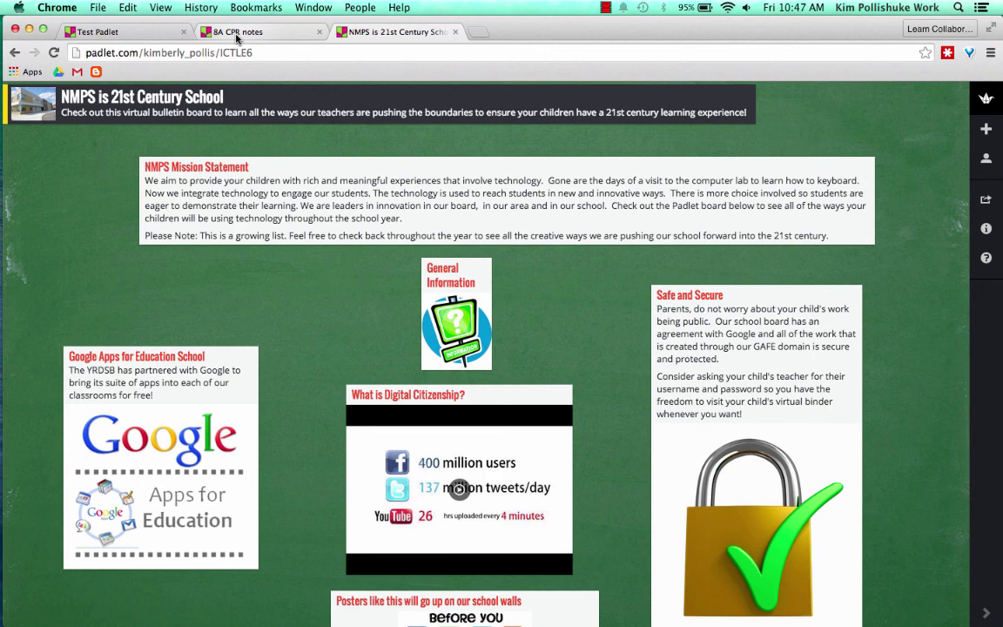
Return to the Test Padlet tab showing its three posts in the Grid layout.
left_click(98, 31)
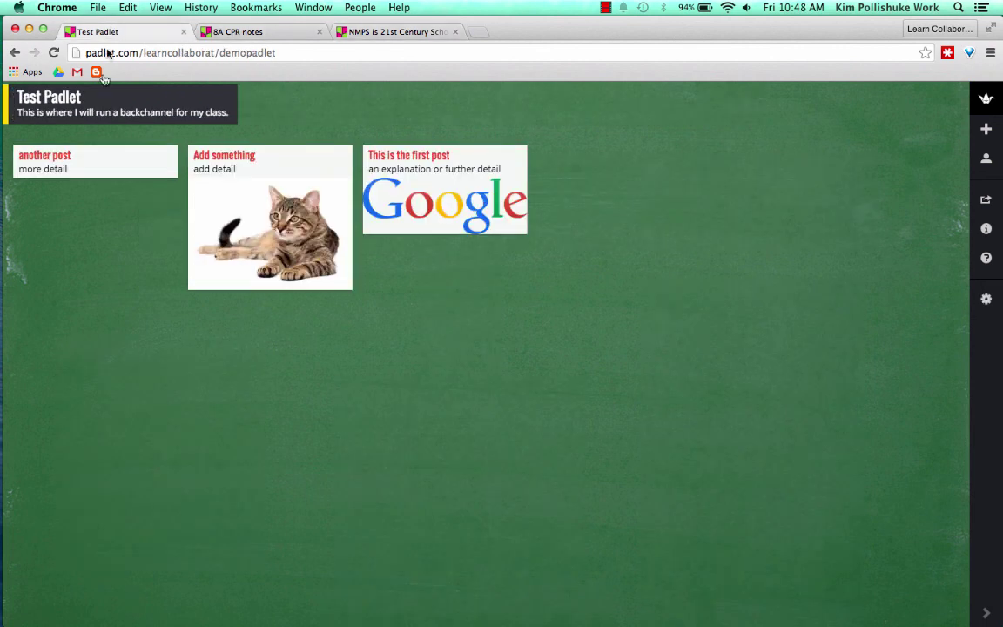